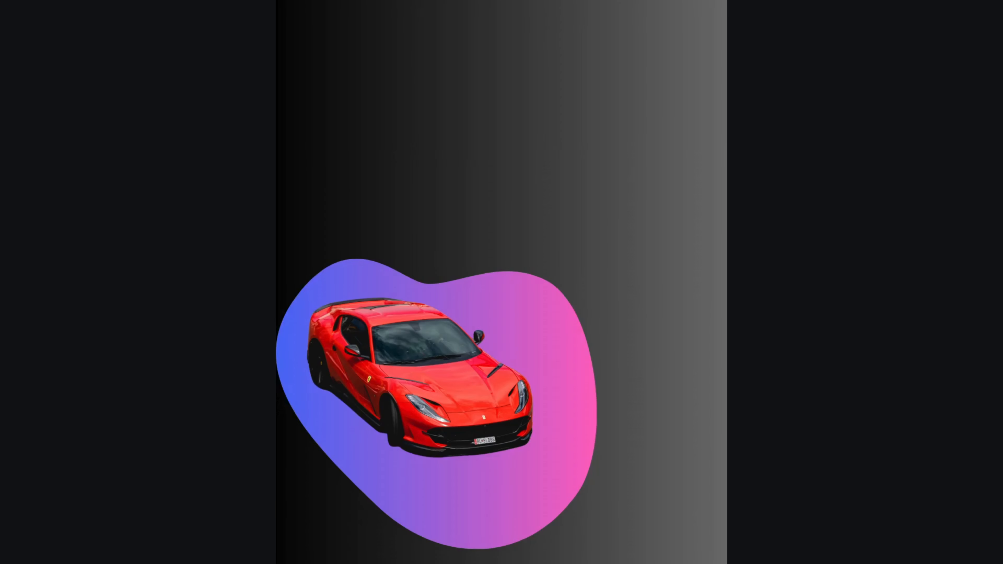
Step: Leave the full-screen preview and add a new page after page 3
key(Escape)
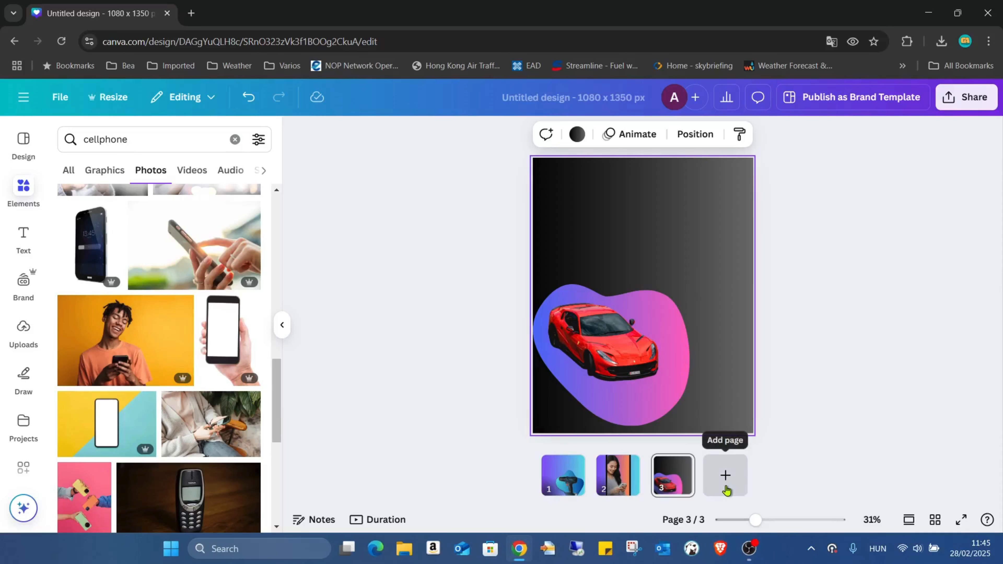
click(726, 475)
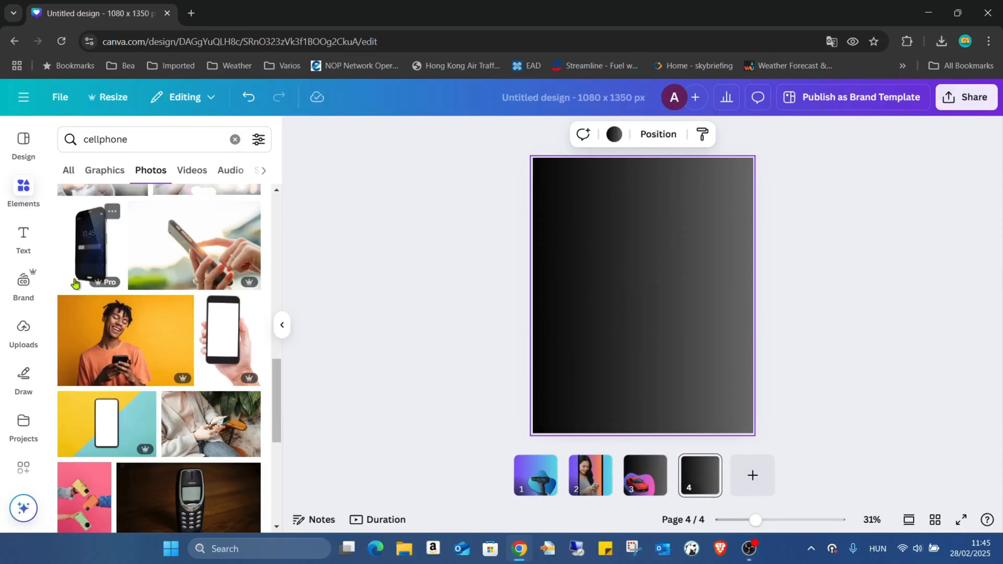
Step: Clear the cellphone search and insert the smartphone frame from the Devices frames on page 4
scroll(150, 245, up, 10)
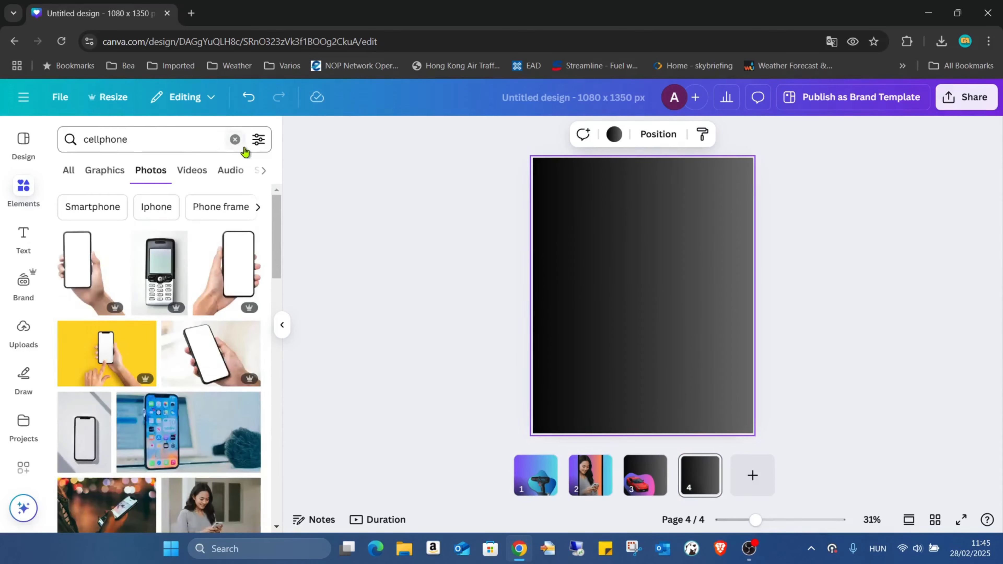
click(235, 139)
scroll(206, 221, down, 5)
scroll(209, 223, down, 15)
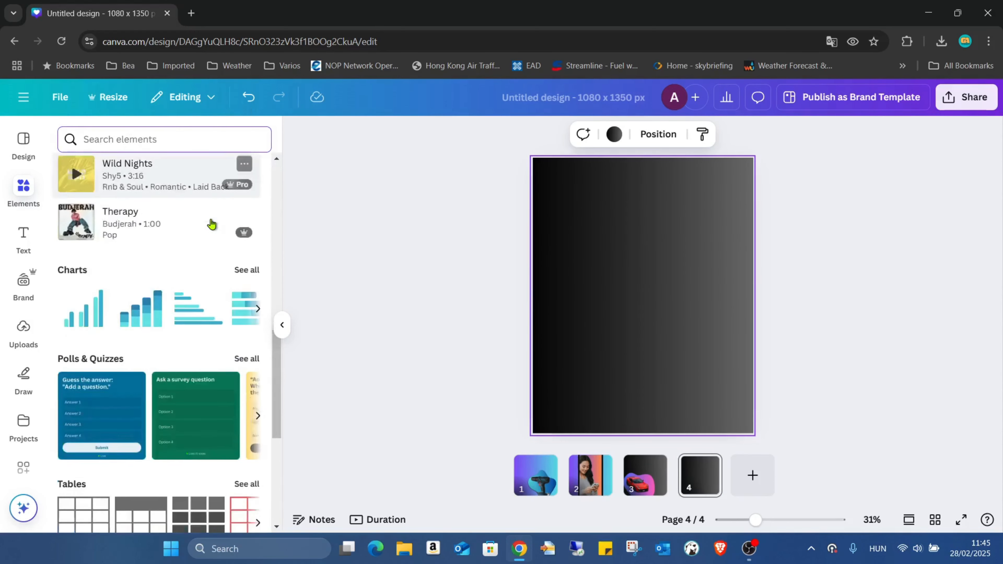
click(242, 278)
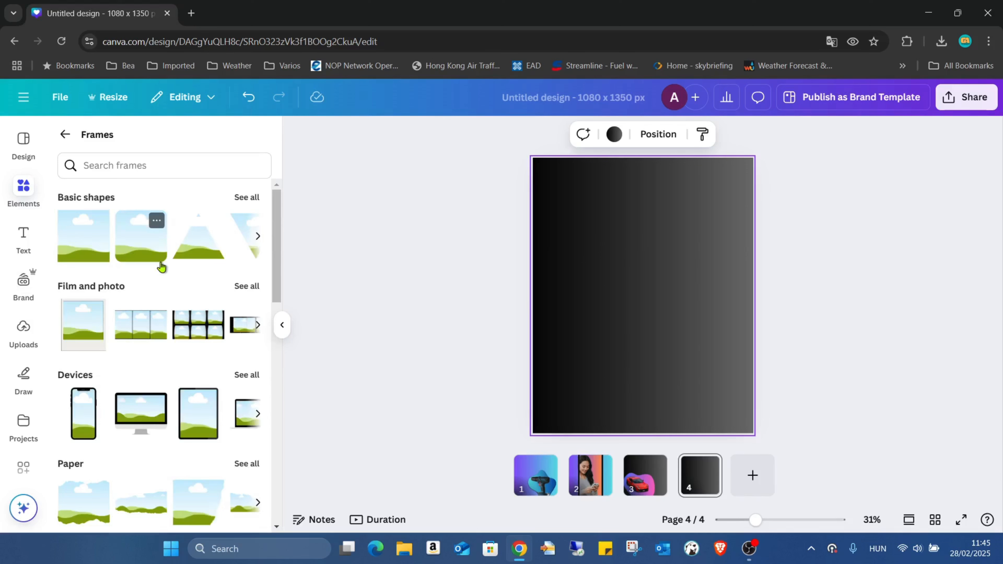
scroll(178, 281, down, 15)
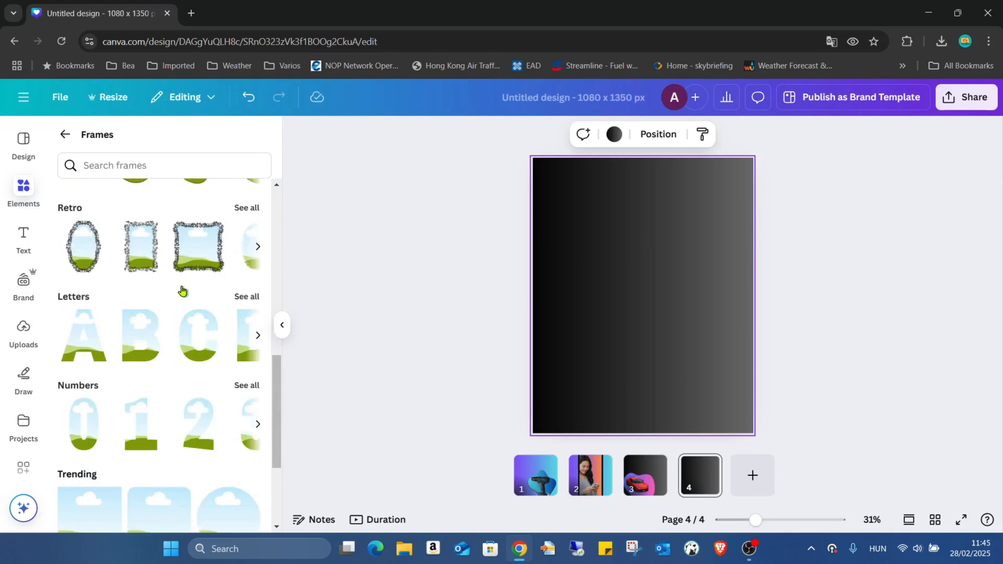
scroll(181, 290, down, 3)
scroll(181, 292, up, 20)
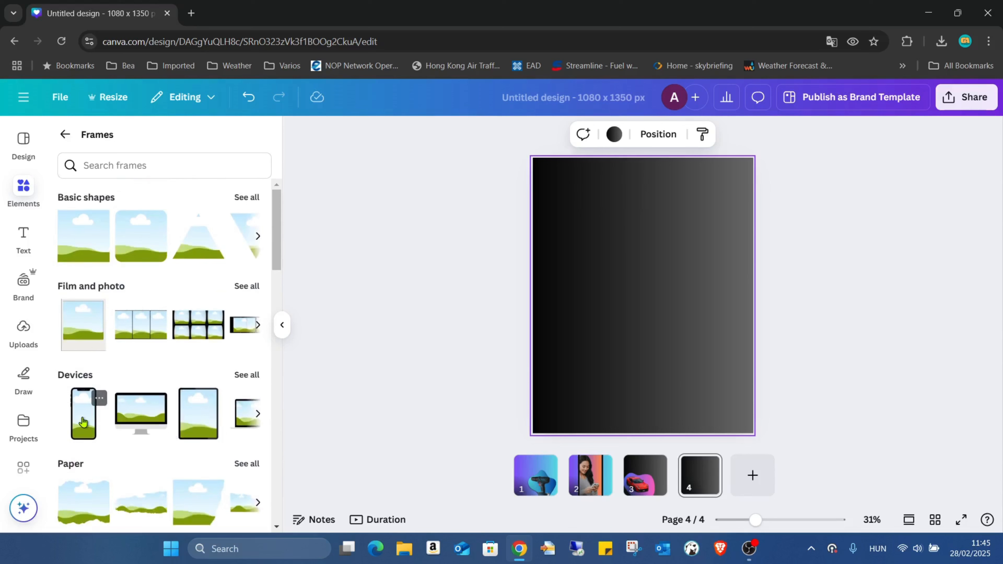
click(82, 422)
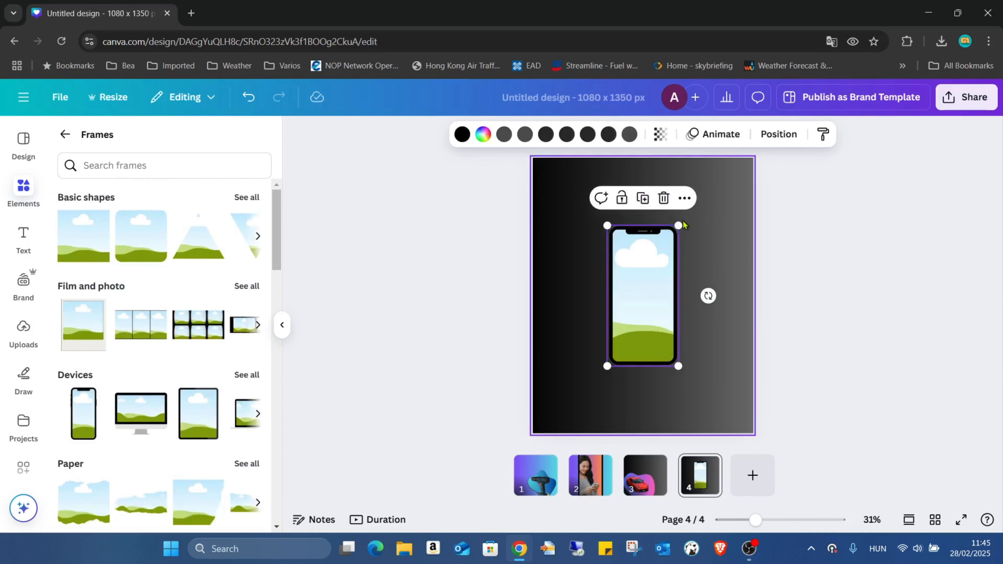
Step: Enlarge the smartphone frame to fill most of page 4's height and position it around the page centre
drag(678, 222, 679, 258)
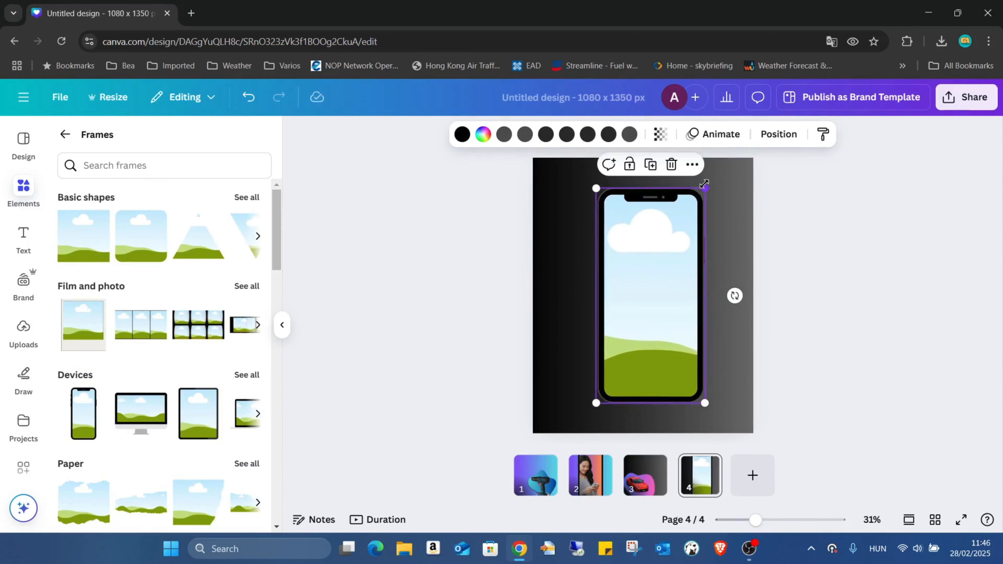
drag(706, 188, 712, 174)
drag(696, 228, 690, 236)
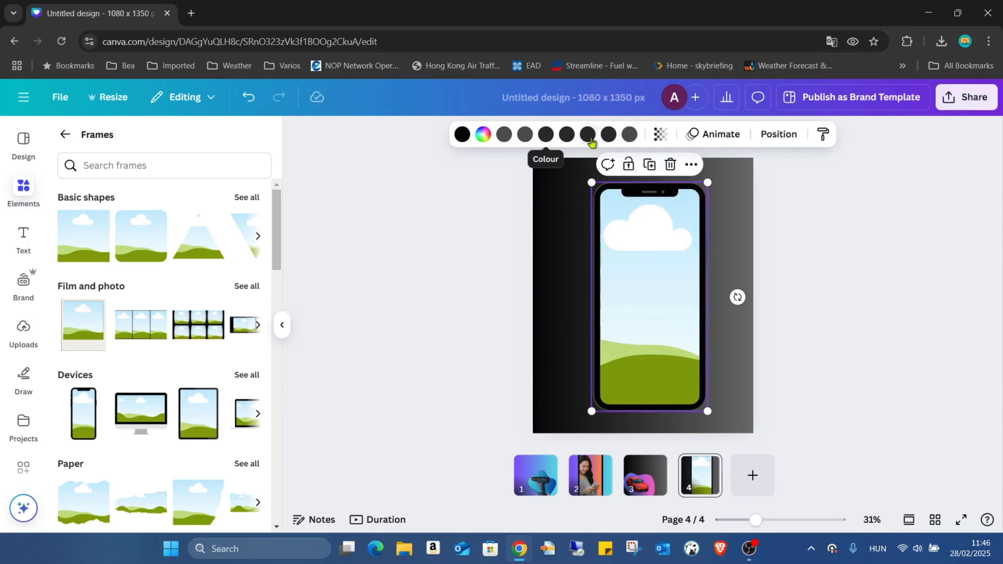
Step: Fill the smartphone's screen with the default blue-to-yellow gradient and change the gradient style to diagonal
click(481, 133)
scroll(235, 291, down, 7)
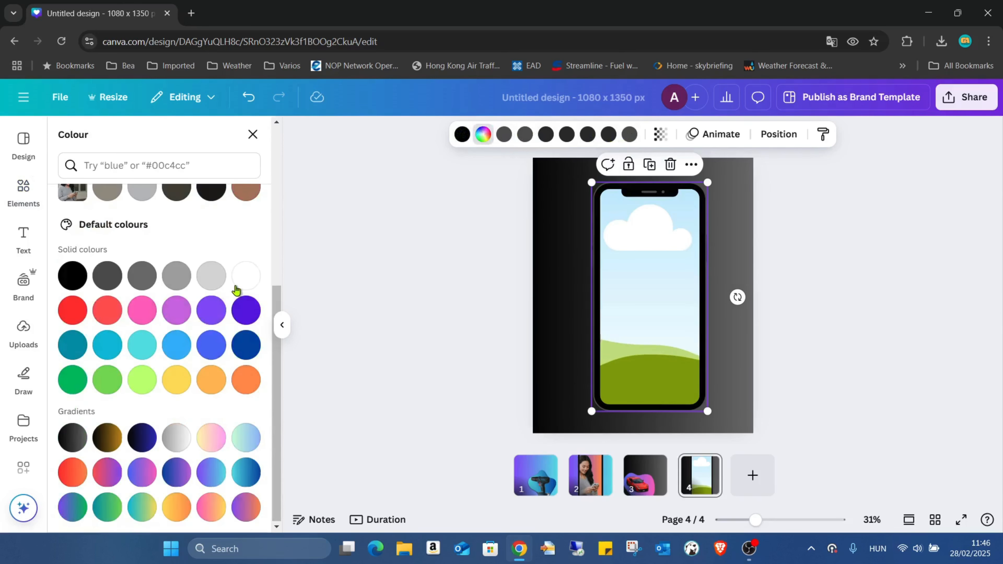
click(145, 513)
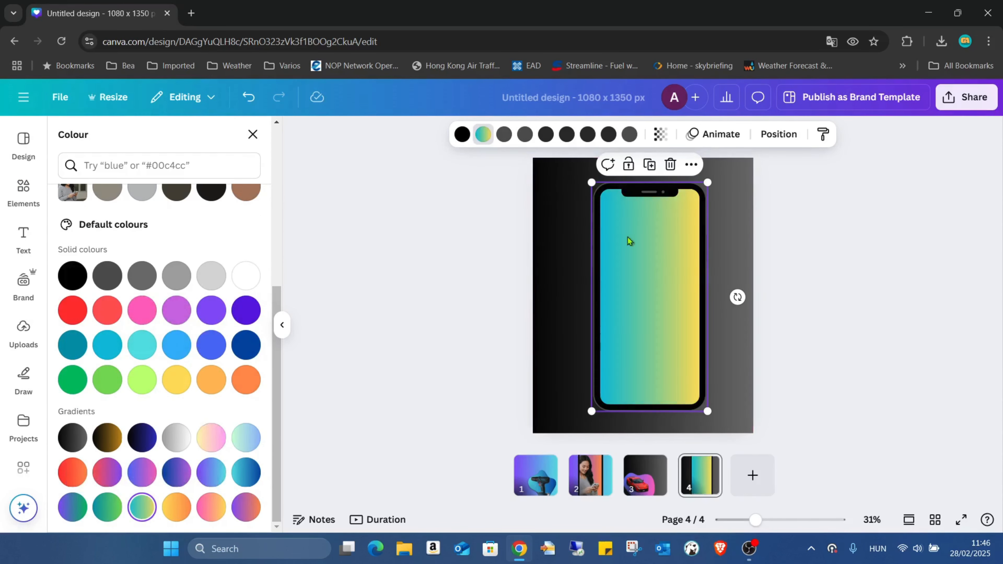
scroll(189, 382, up, 5)
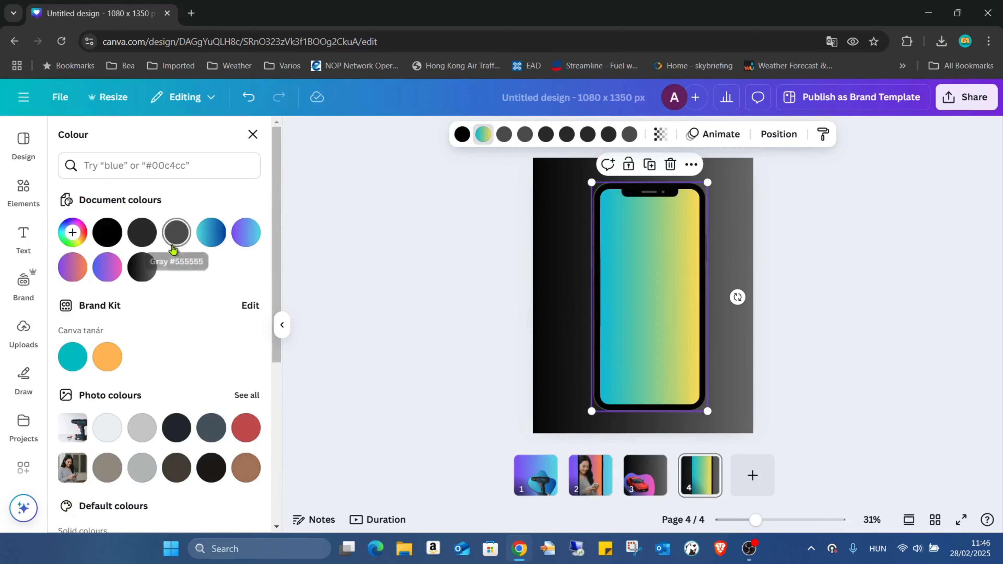
click(73, 232)
click(122, 385)
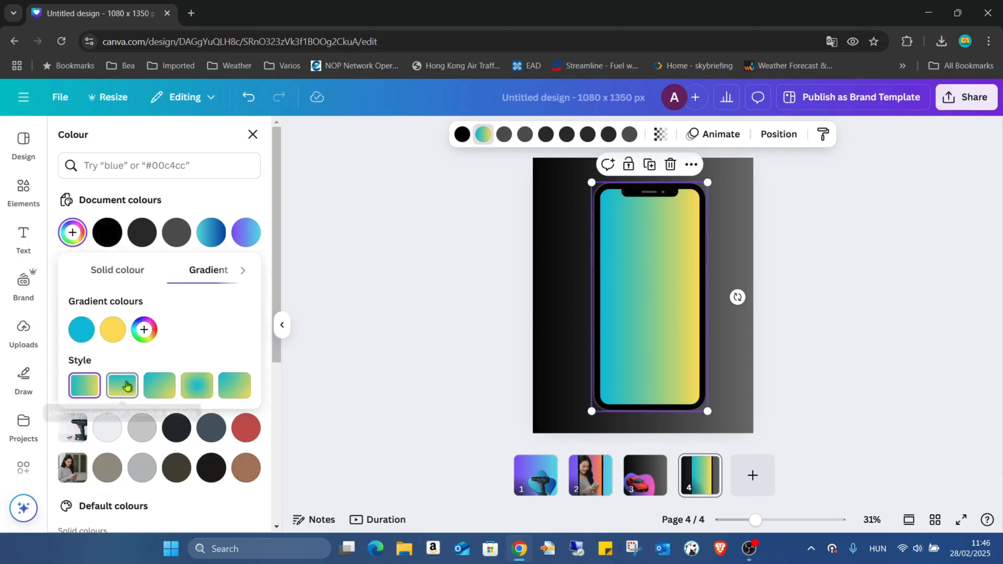
click(150, 385)
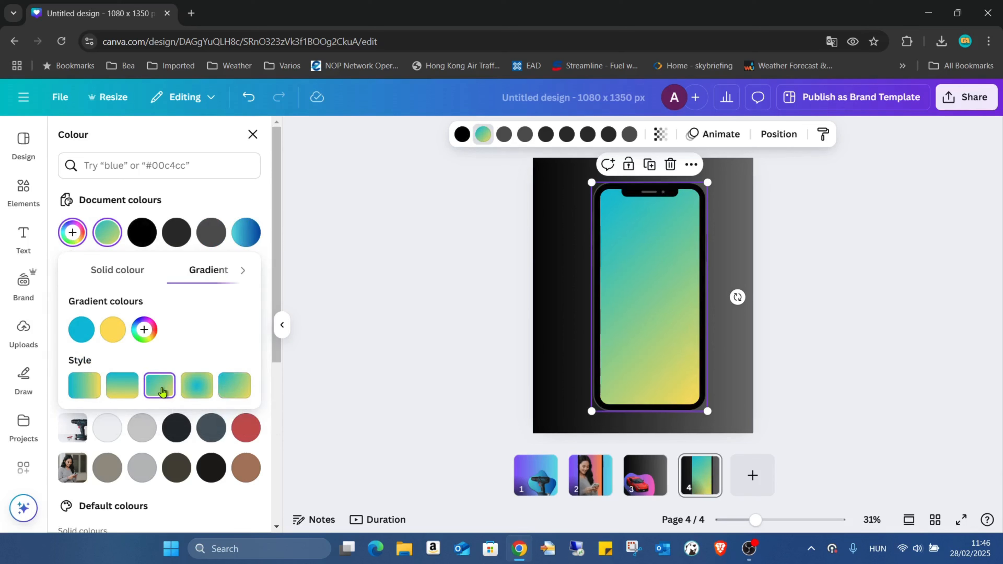
Step: Add a third colour to the screen gradient and set it to orange #FF8200
click(143, 328)
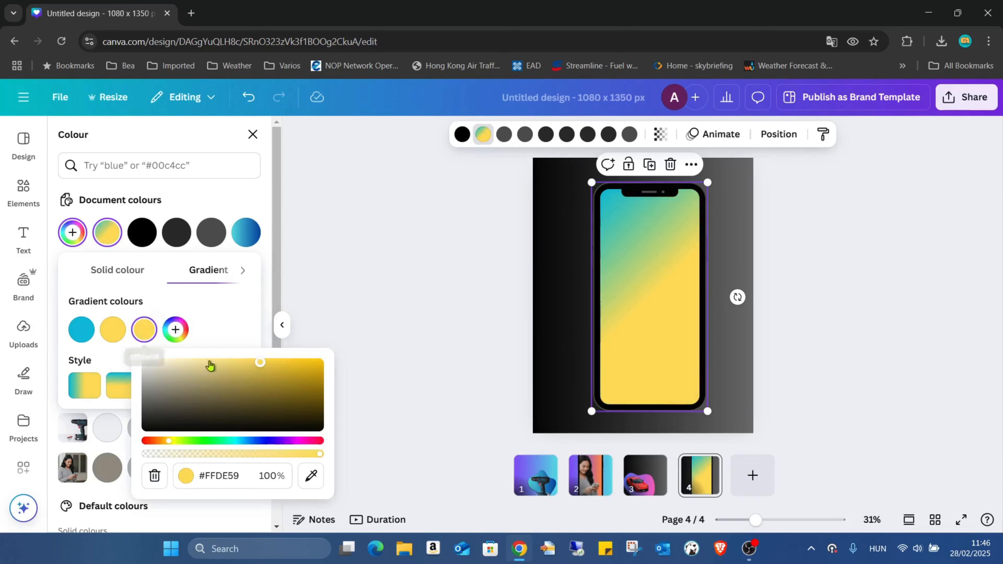
drag(169, 441, 159, 441)
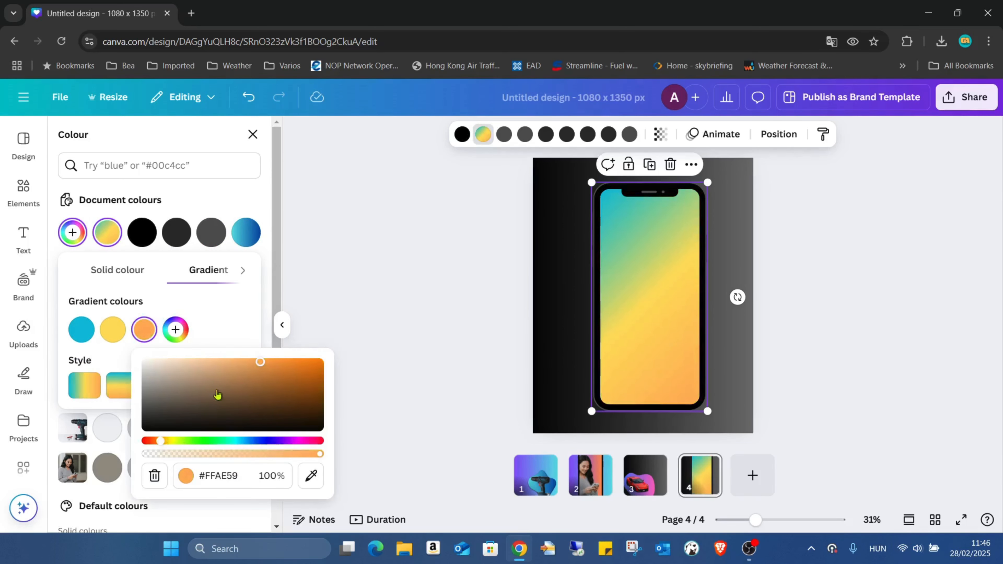
drag(268, 363, 320, 361)
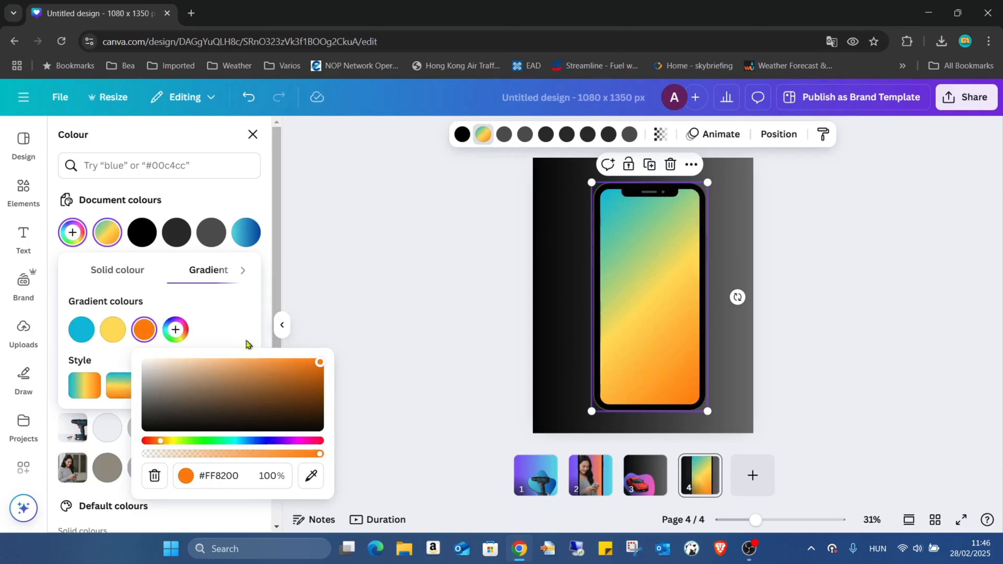
click(217, 332)
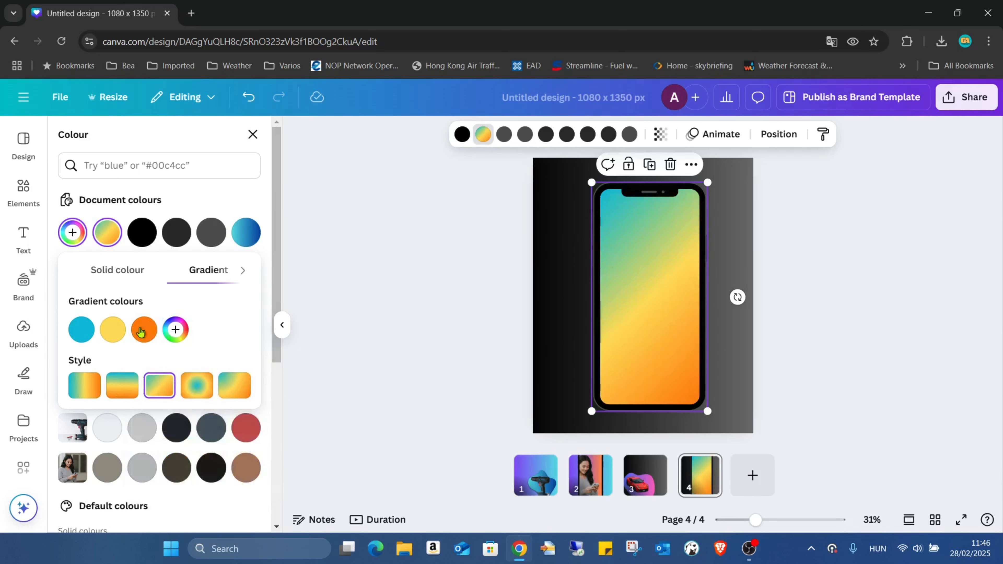
Step: Reorder the gradient colours to yellow, orange, blue, and change the blue one to red #FF0000
drag(144, 330, 98, 336)
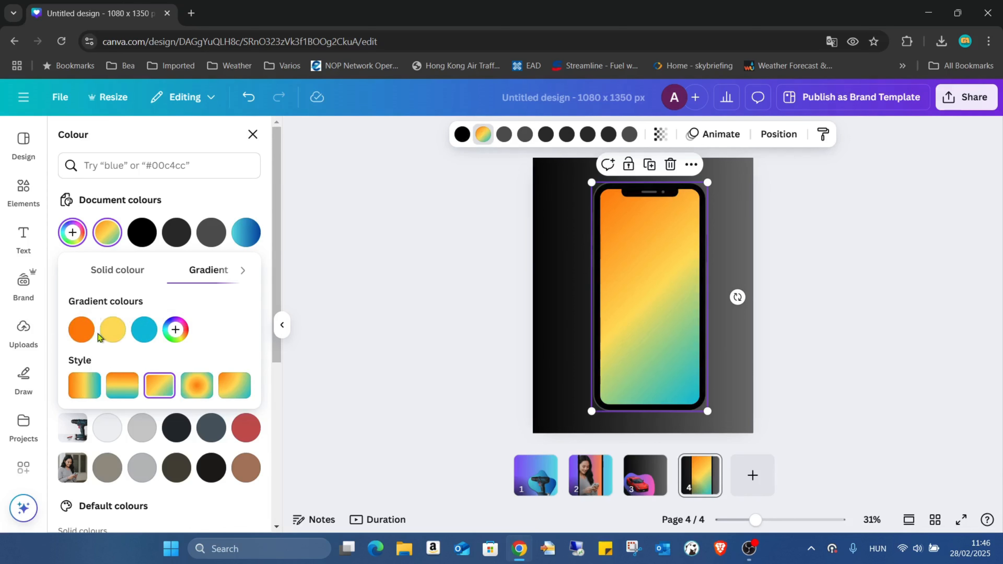
drag(91, 338, 112, 337)
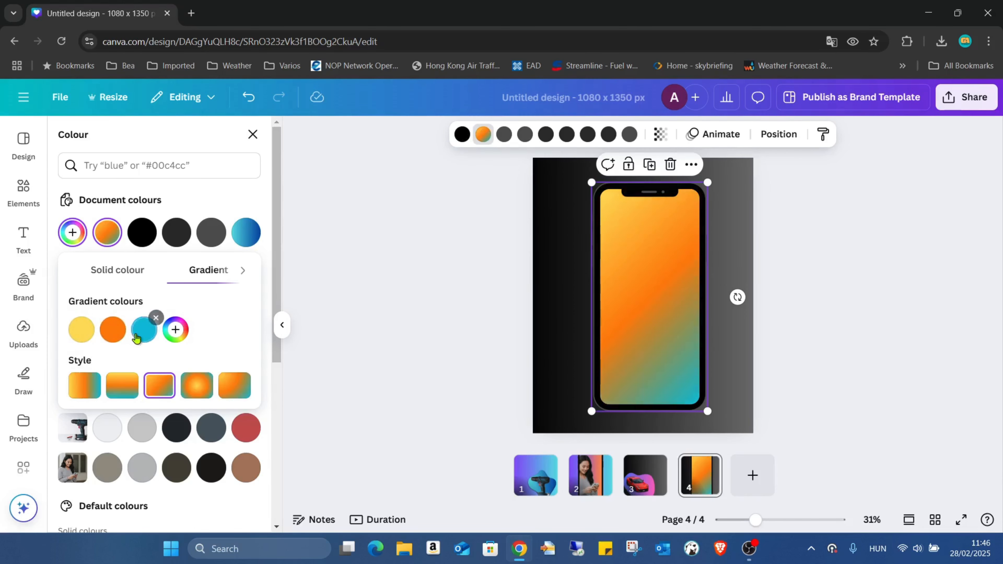
click(137, 338)
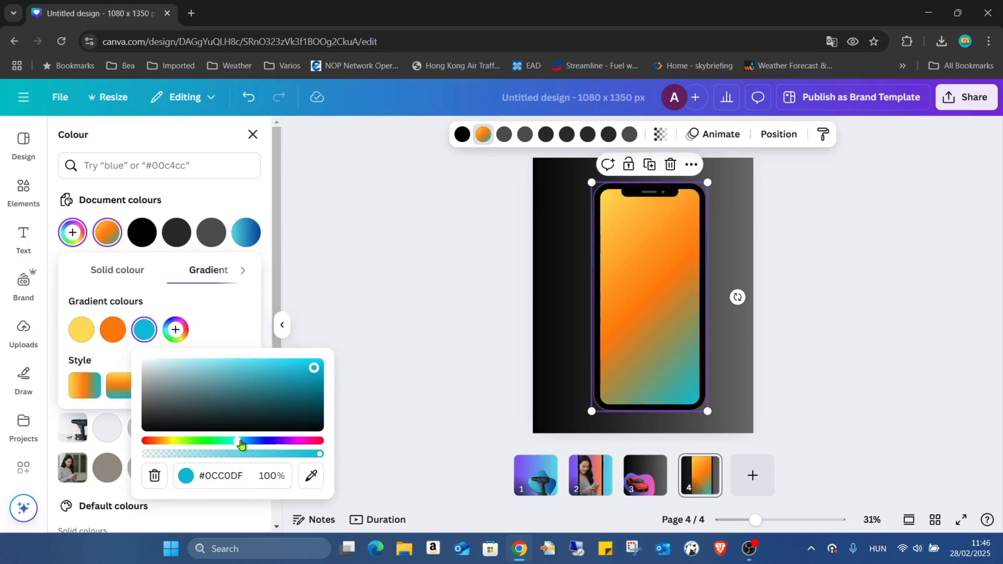
drag(239, 441, 342, 440)
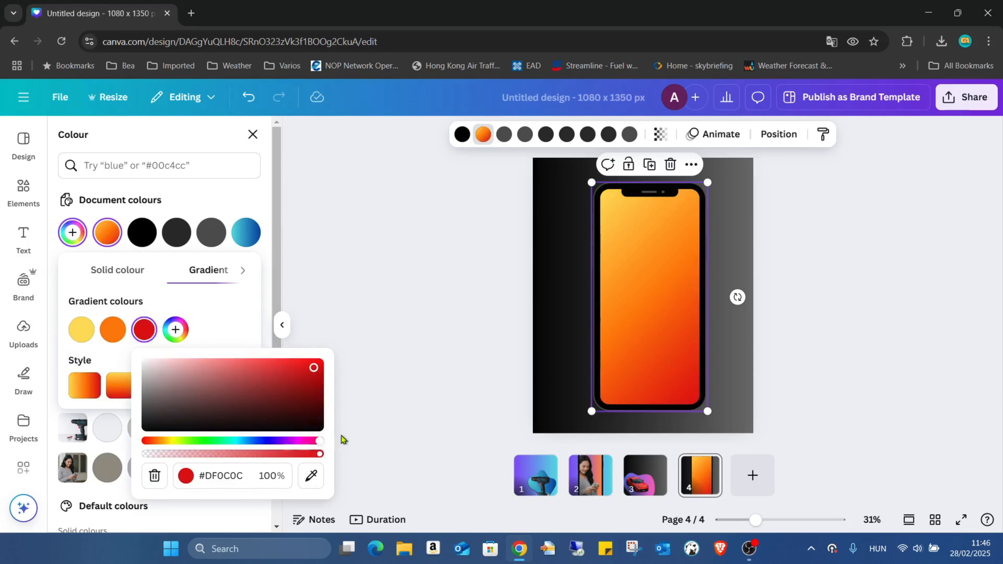
drag(315, 374, 320, 366)
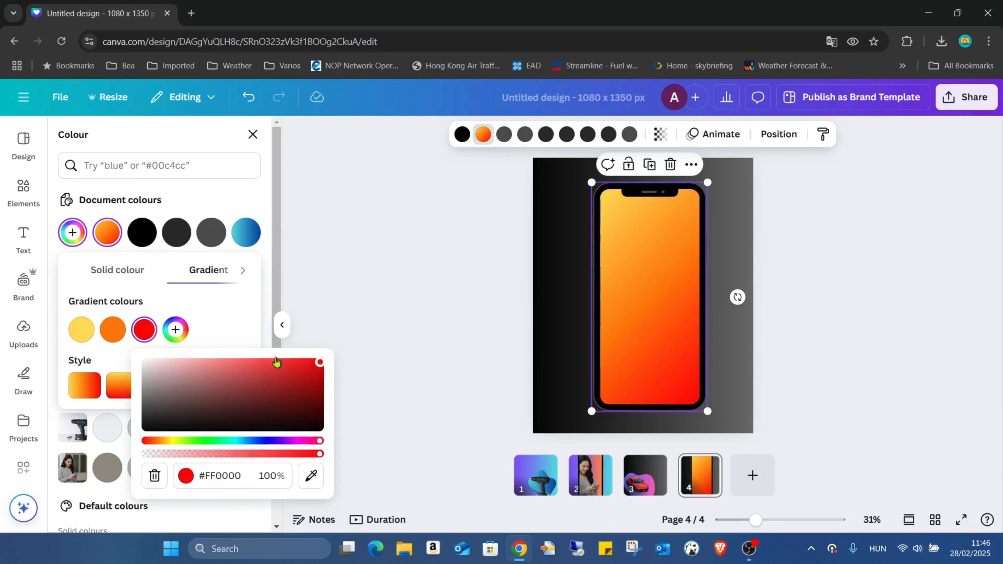
click(246, 326)
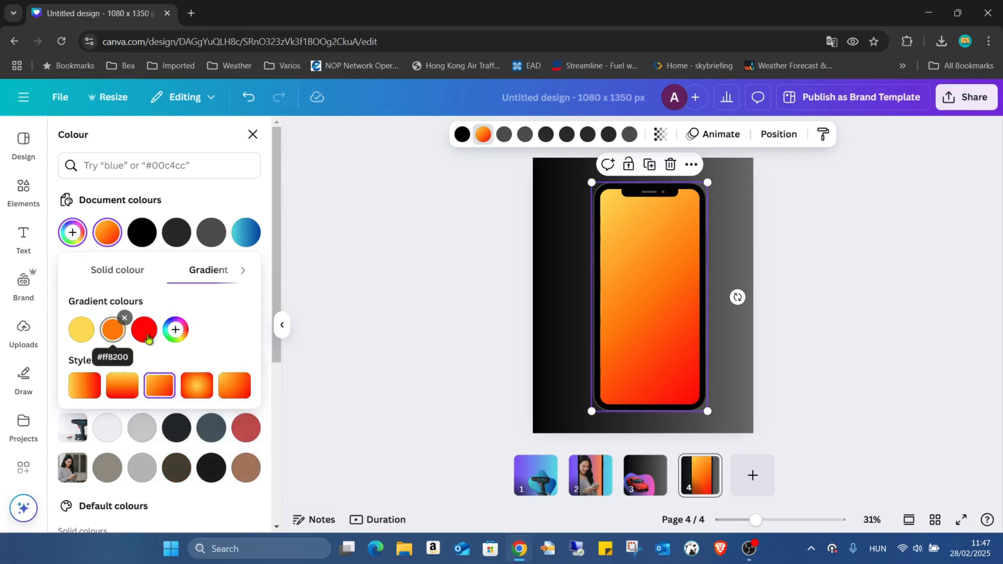
Step: Compare the radial and last gradient styles, keep the radial one for the phone screen, and deselect the frame
click(201, 388)
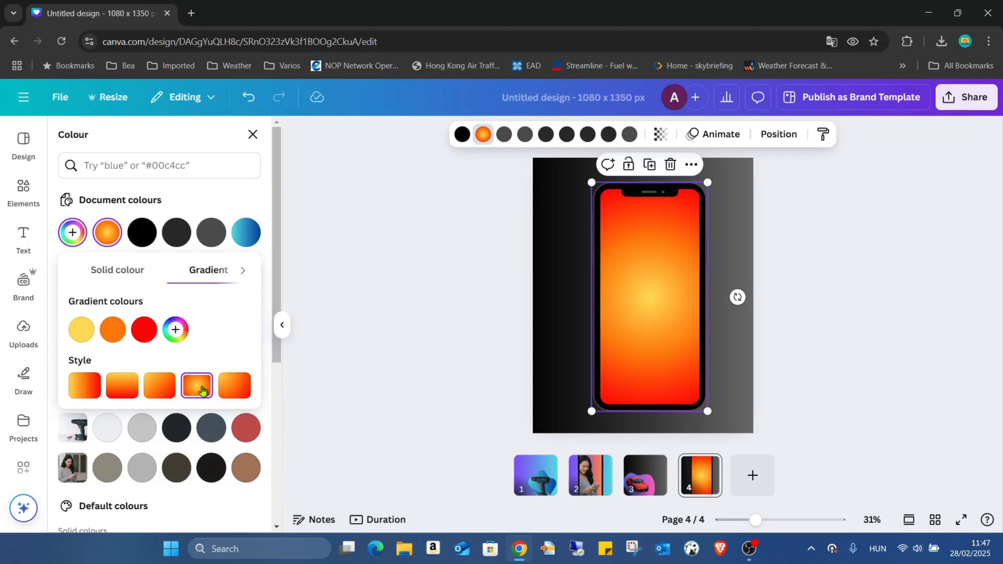
click(245, 388)
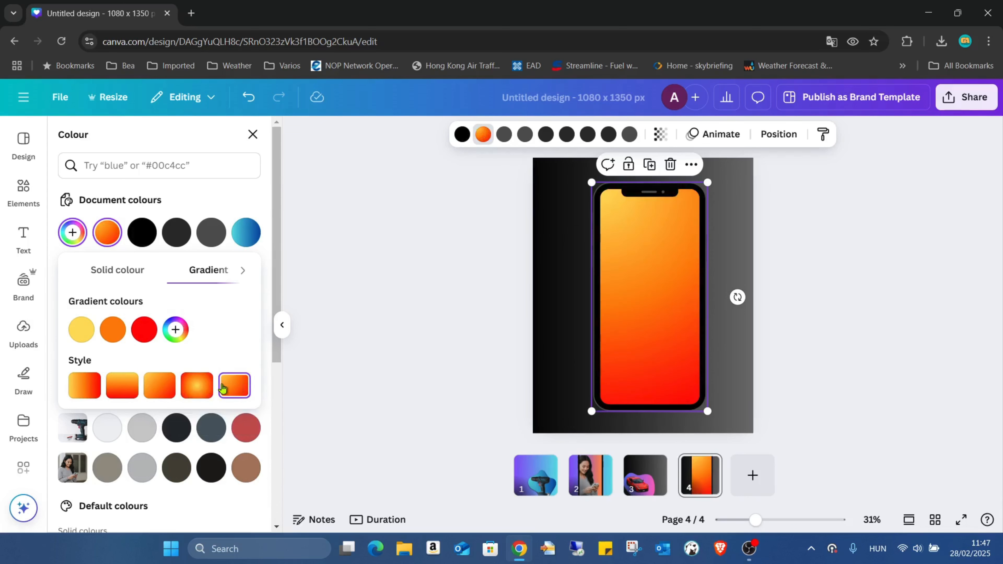
click(204, 388)
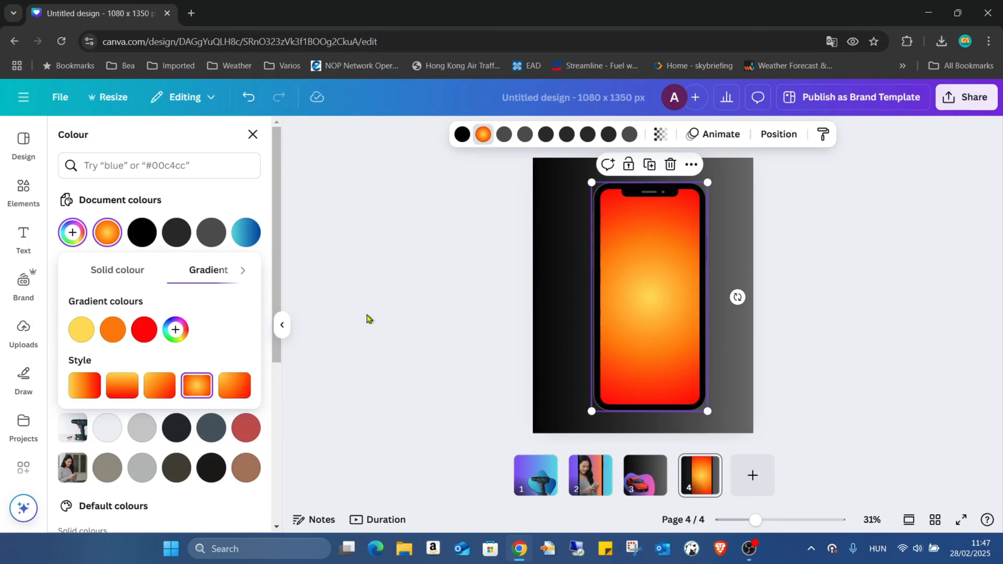
click(541, 235)
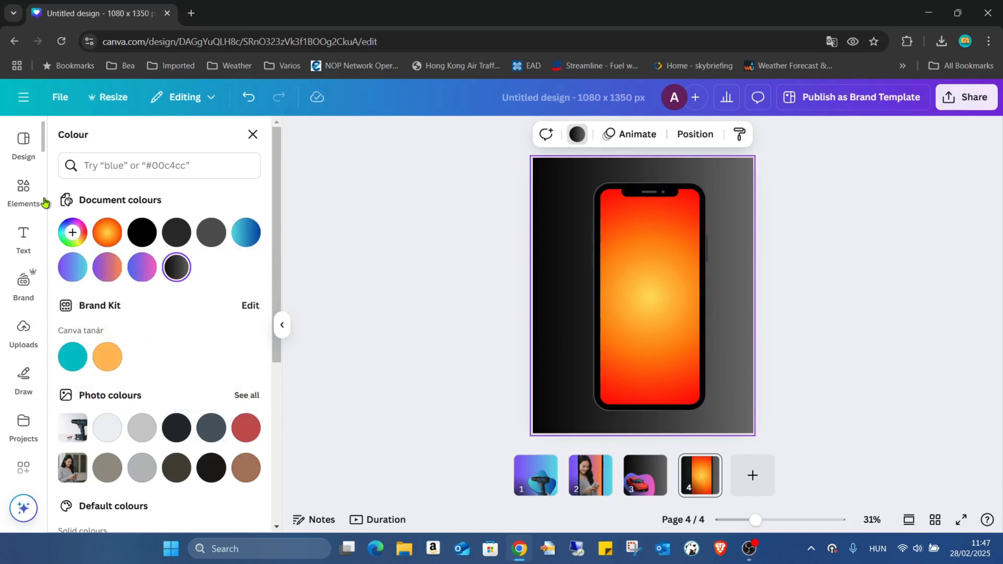
Step: Search the elements for cellphone photos and add the light-blue photo of a man holding up a blank phone to page 4
click(28, 194)
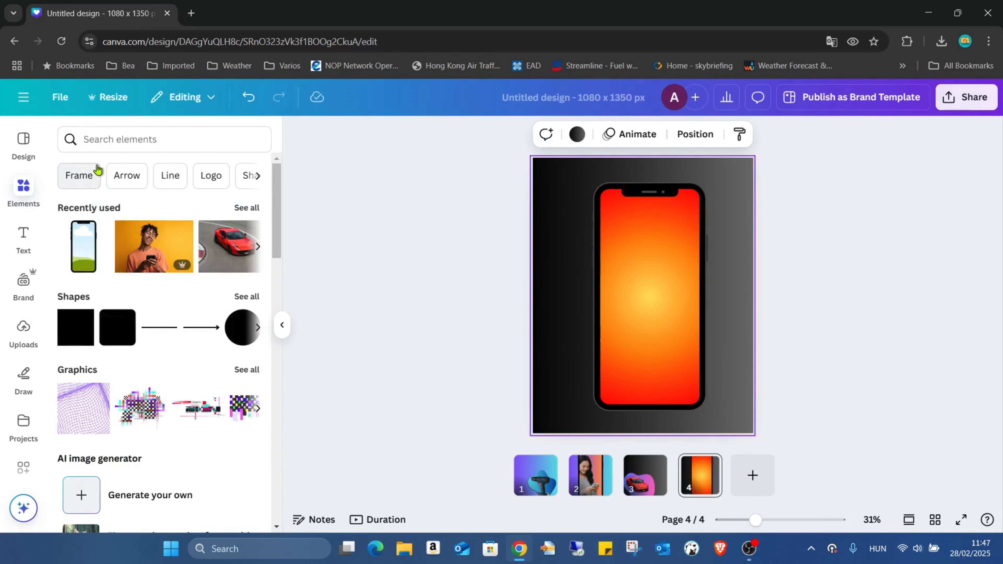
click(97, 141)
click(101, 201)
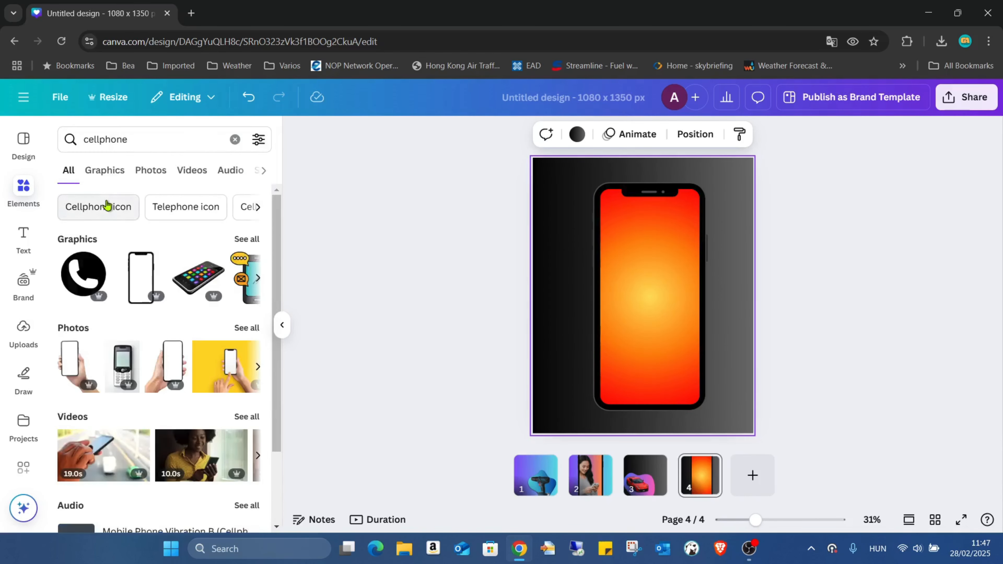
click(150, 171)
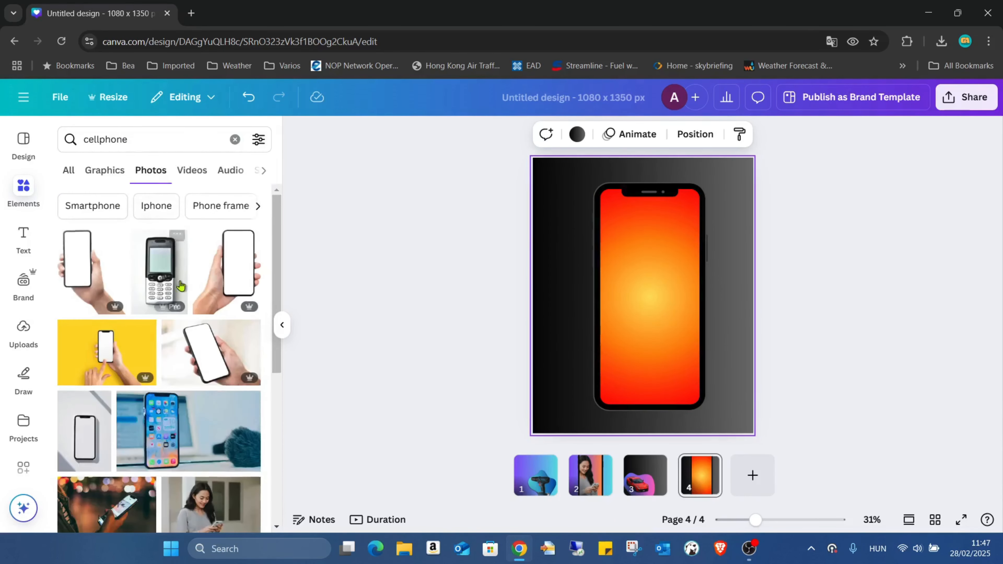
scroll(180, 285, down, 10)
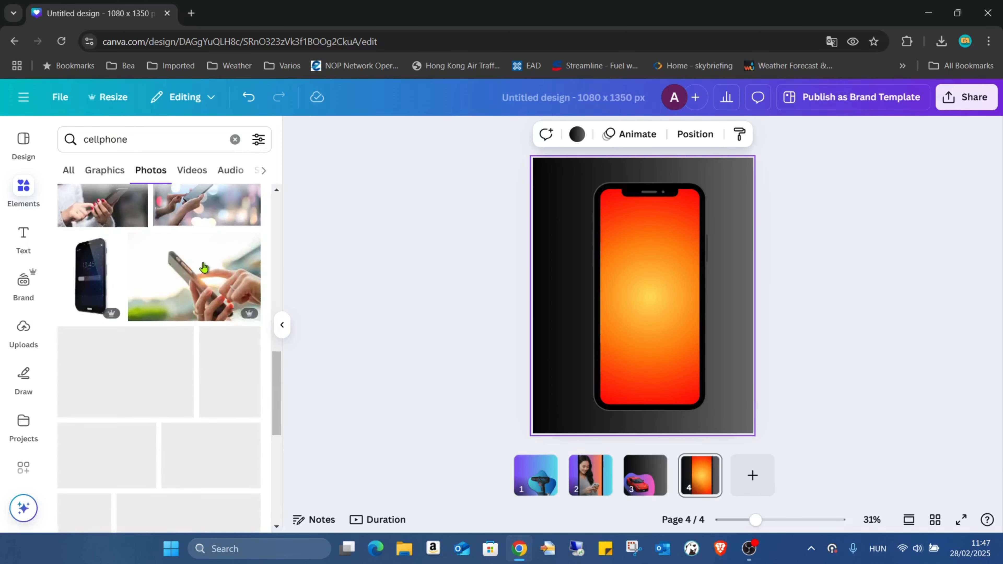
scroll(239, 378, down, 2)
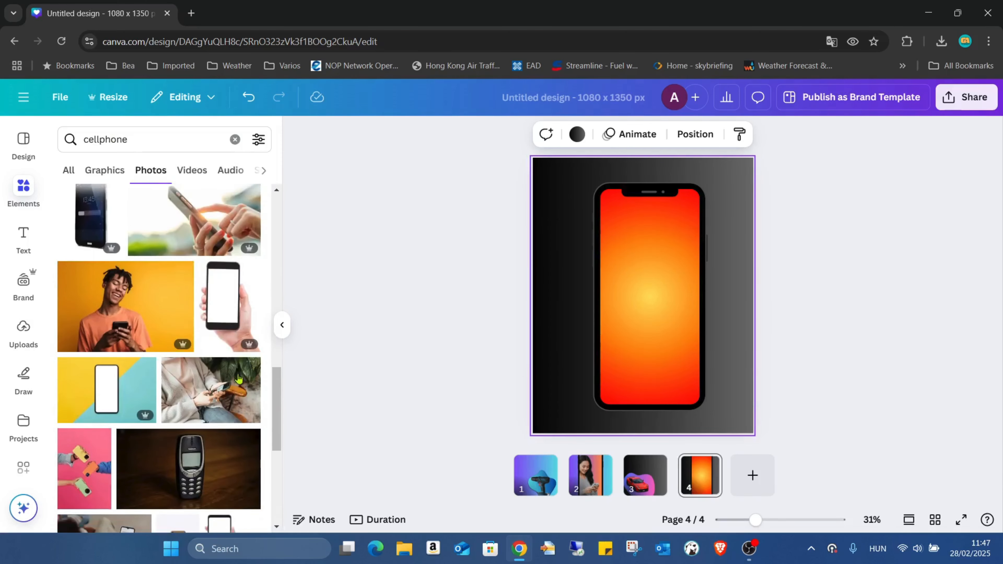
scroll(238, 379, down, 5)
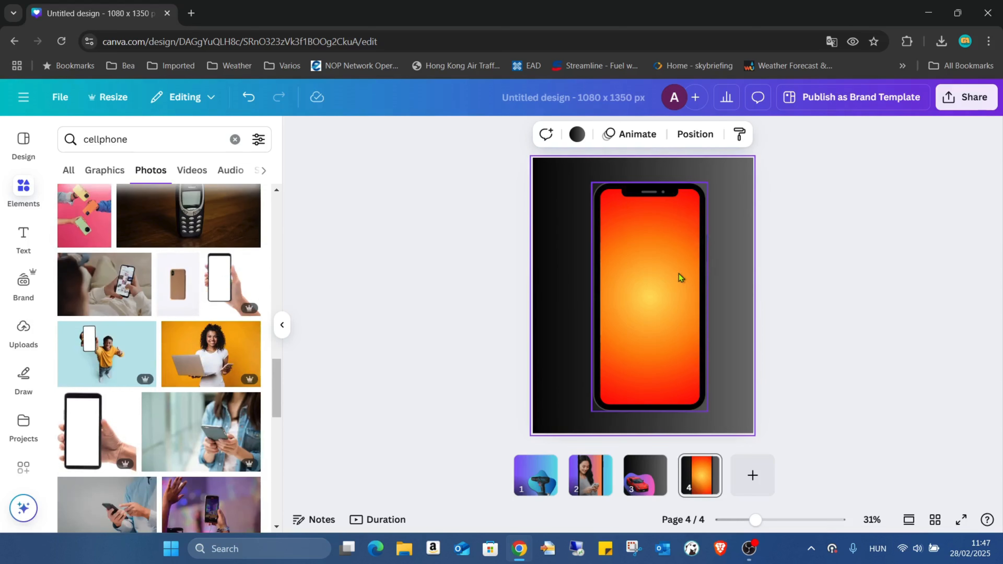
click(114, 345)
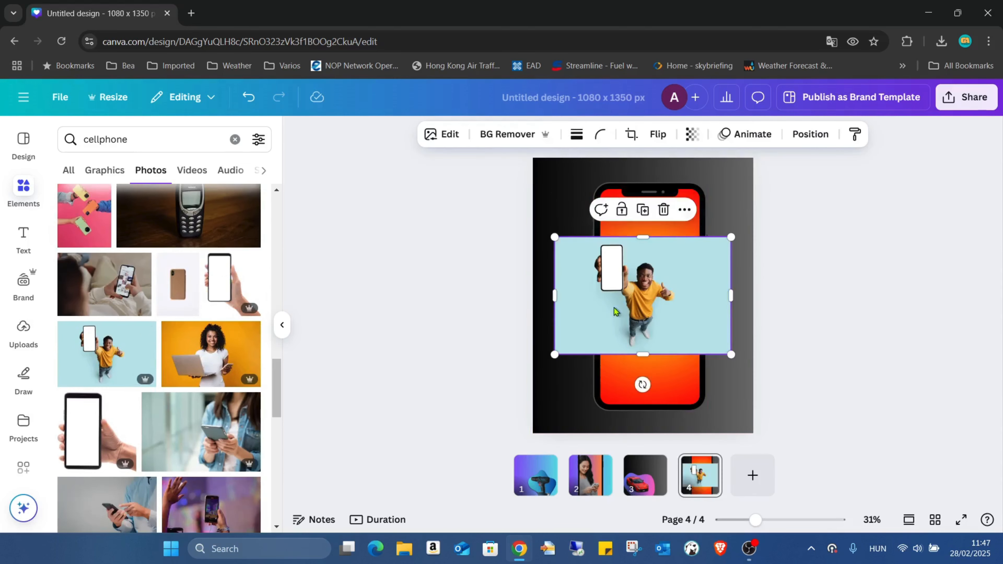
Step: Place the photo inside the phone frame and shift it right within the crop so more of the held-up phone shows
drag(642, 293, 653, 304)
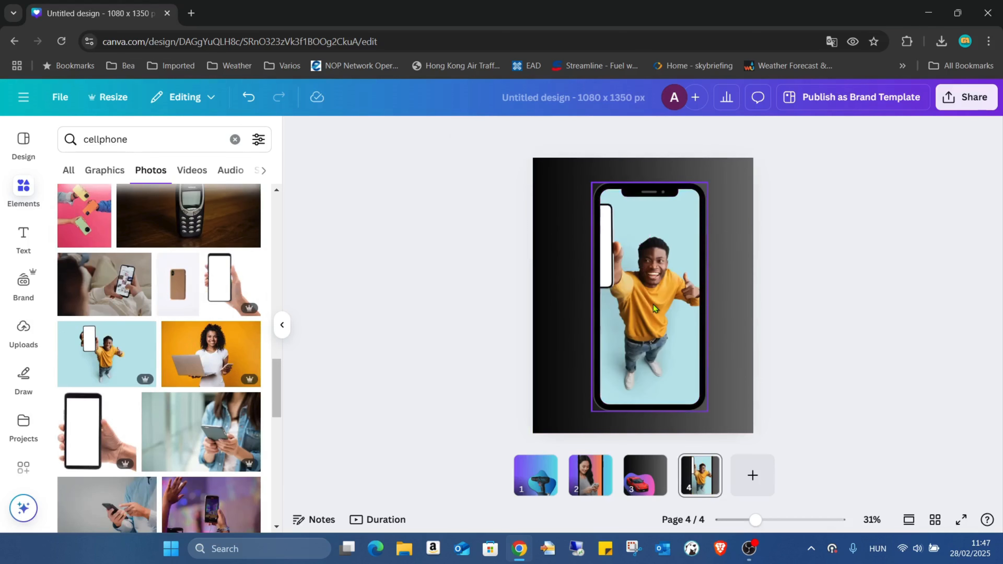
double_click(672, 288)
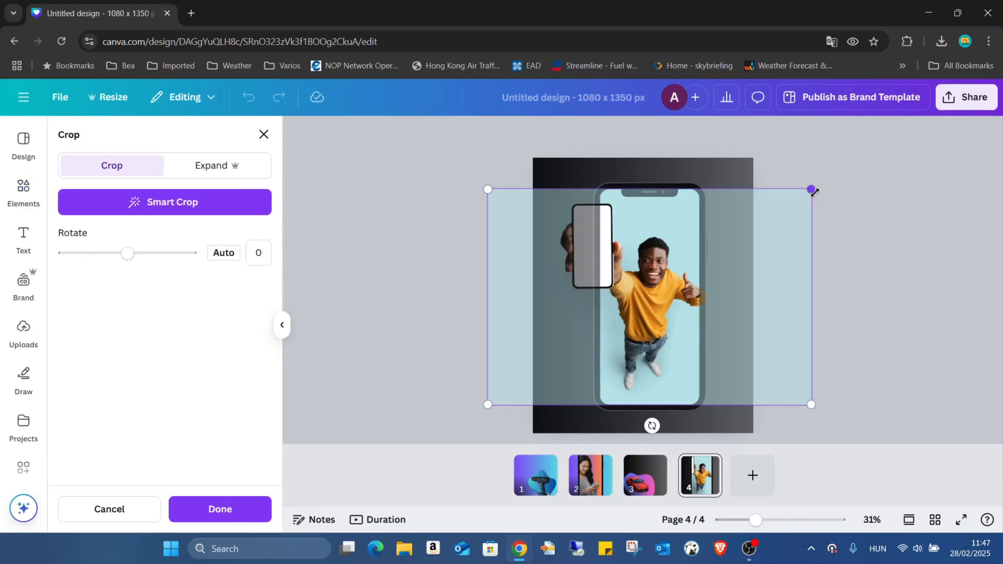
drag(705, 238, 731, 237)
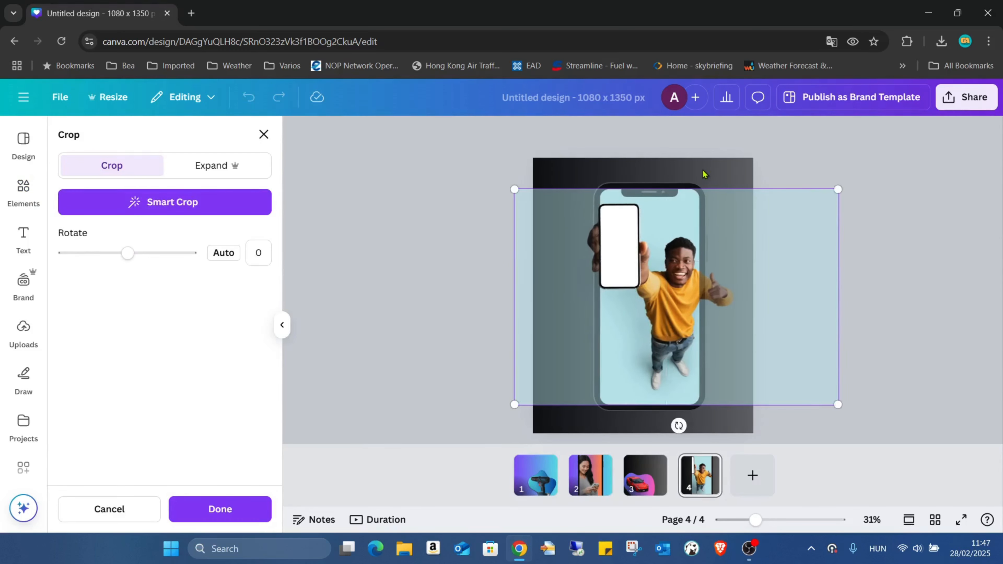
click(200, 505)
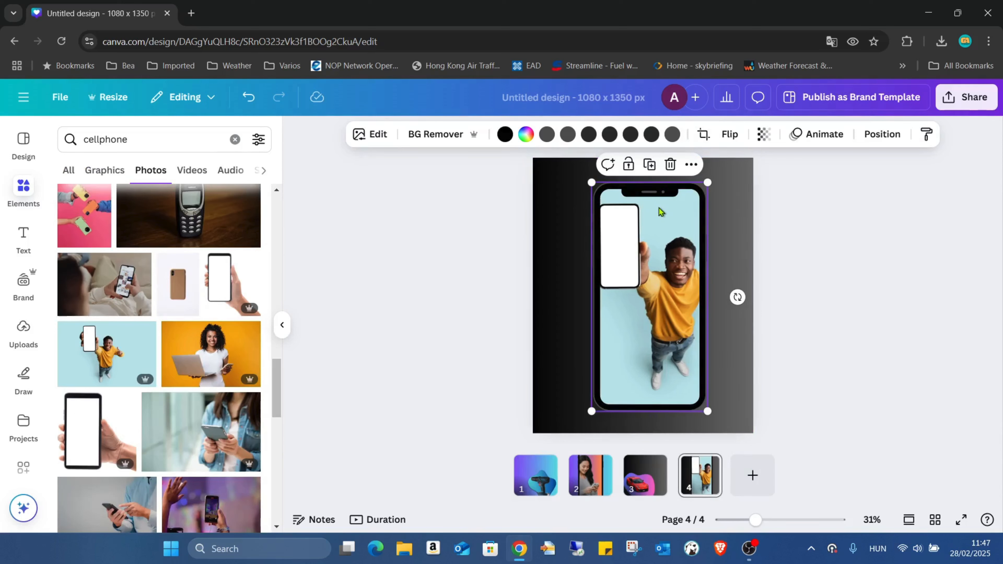
Step: Undo the crop shift and the placement of the photo in the phone frame
drag(663, 209, 663, 207)
click(250, 99)
click(250, 100)
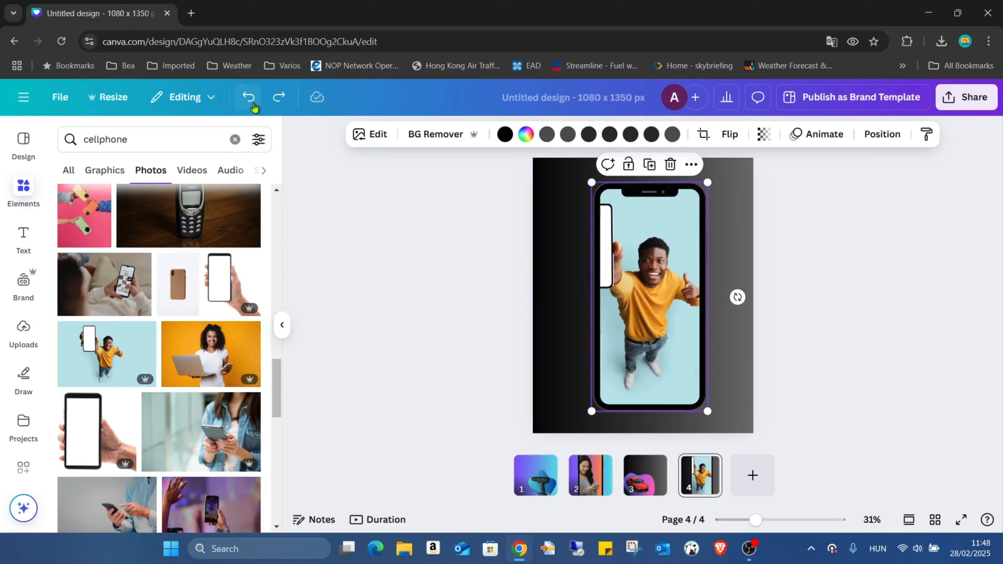
click(254, 104)
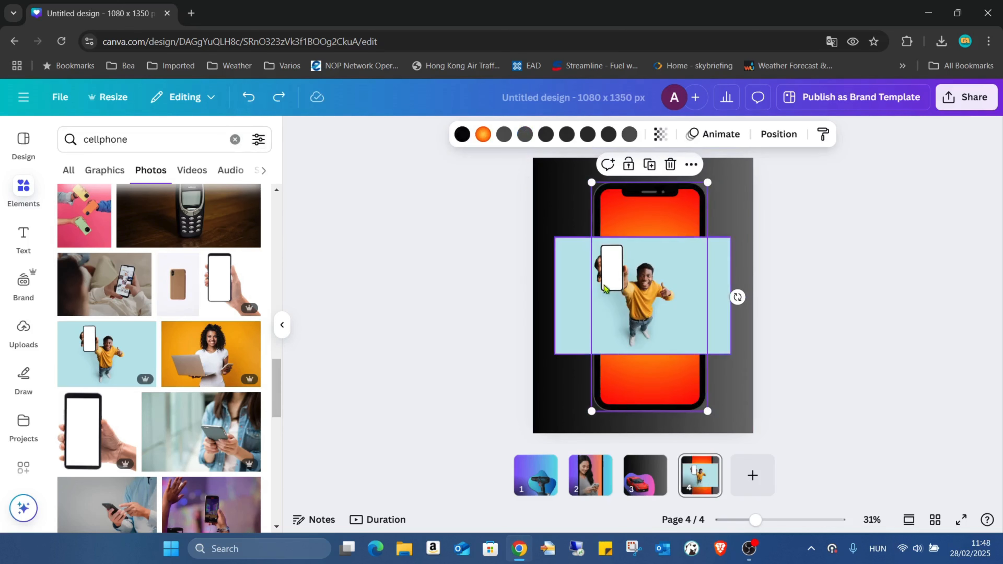
Step: Move the photo aside, then duplicate the gradient-filled phone frame and align the copy exactly over the original
drag(574, 280, 414, 291)
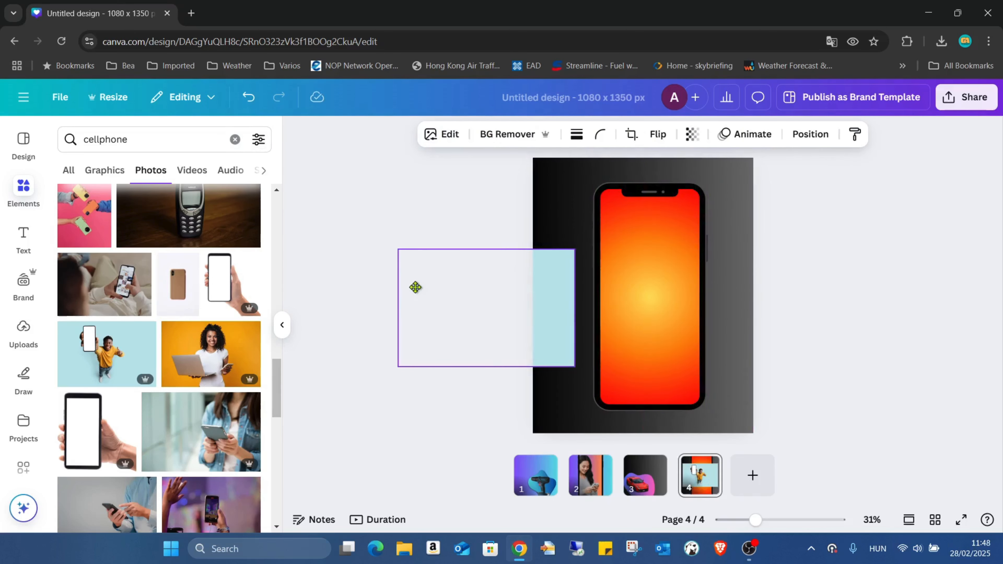
click(634, 269)
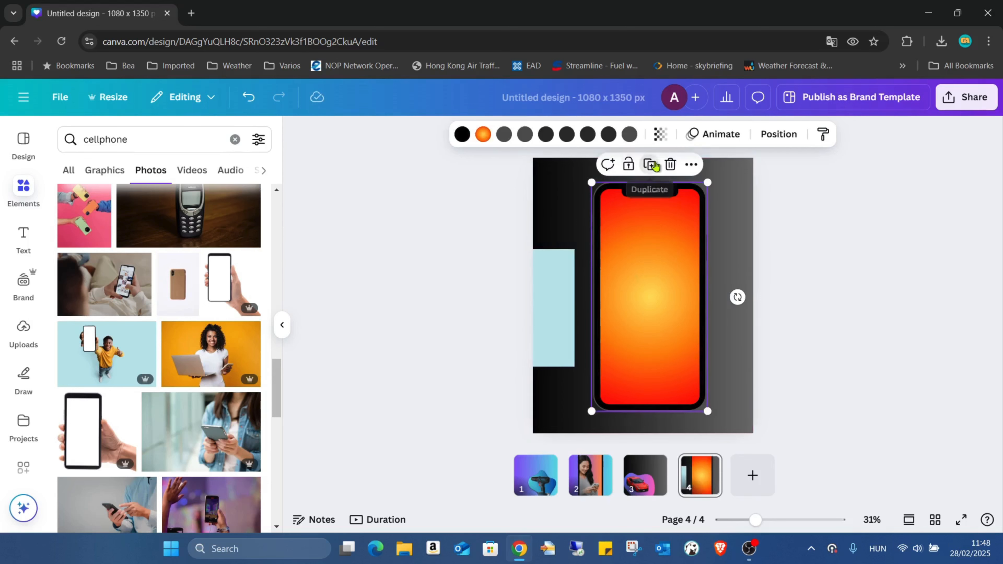
mouse_move(680, 261)
mouse_down()
mouse_move(703, 249)
mouse_move(674, 257)
mouse_up()
Step: Fill the duplicated phone frame with the photo and crop it so the man and his held-up phone fit the screen
click(566, 294)
drag(566, 294, 683, 241)
double_click(632, 248)
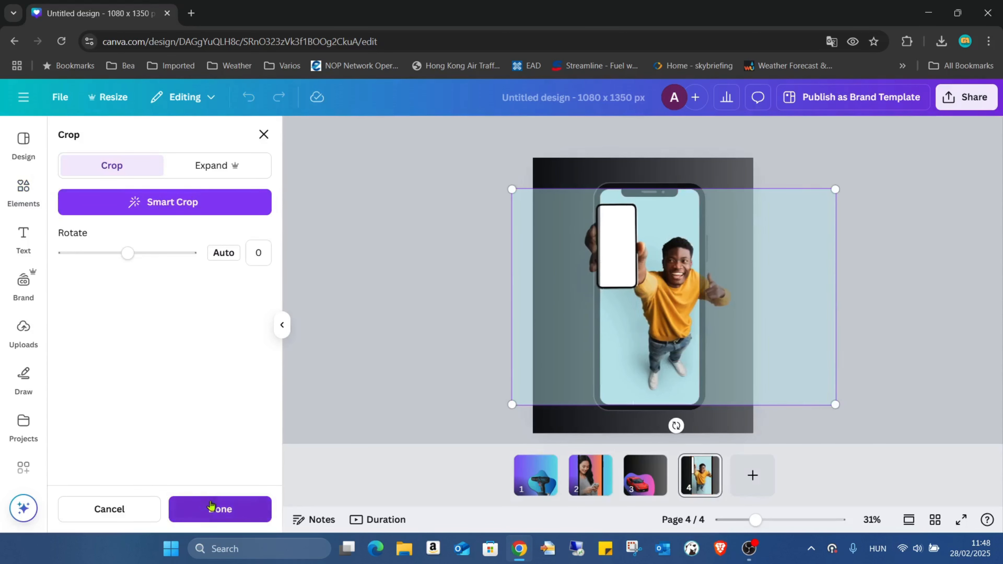
click(220, 509)
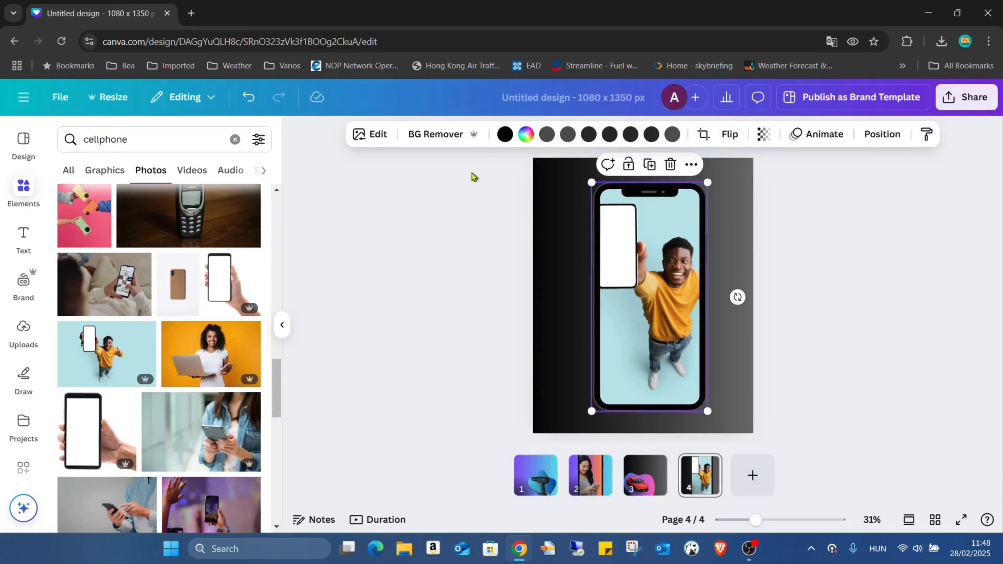
Step: Remove the background of the photo in the phone frame, deselect it, and open page 1
click(435, 134)
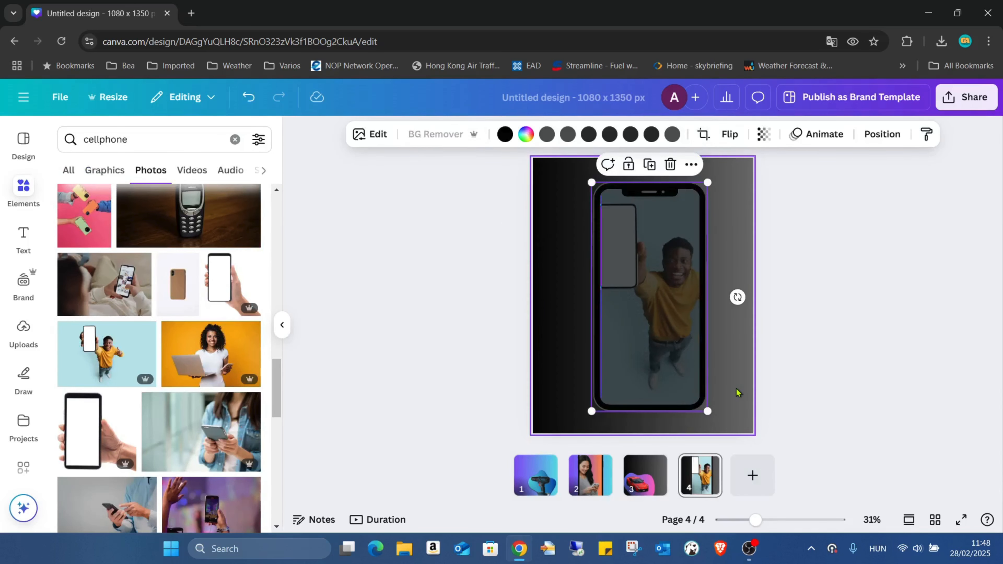
click(810, 367)
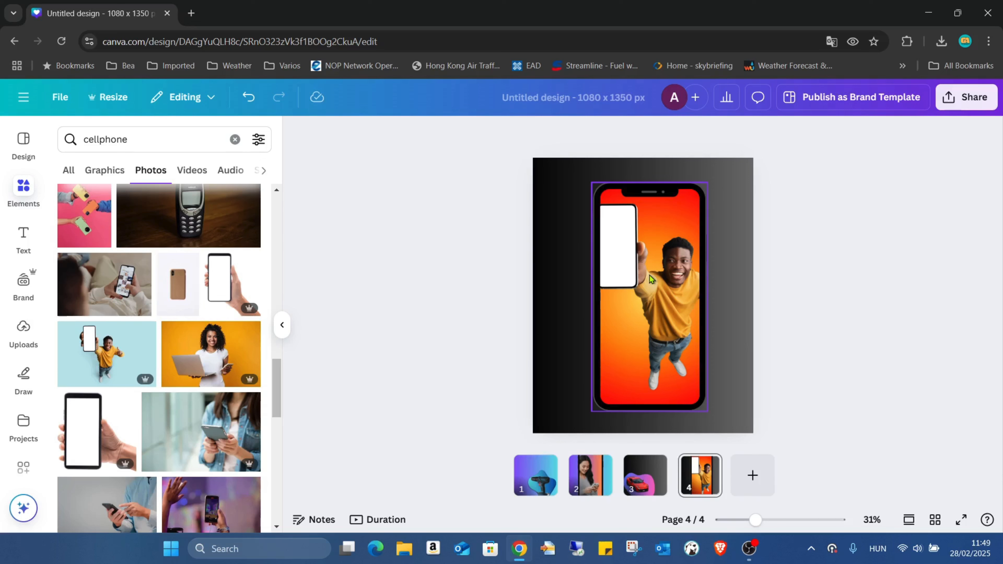
click(536, 475)
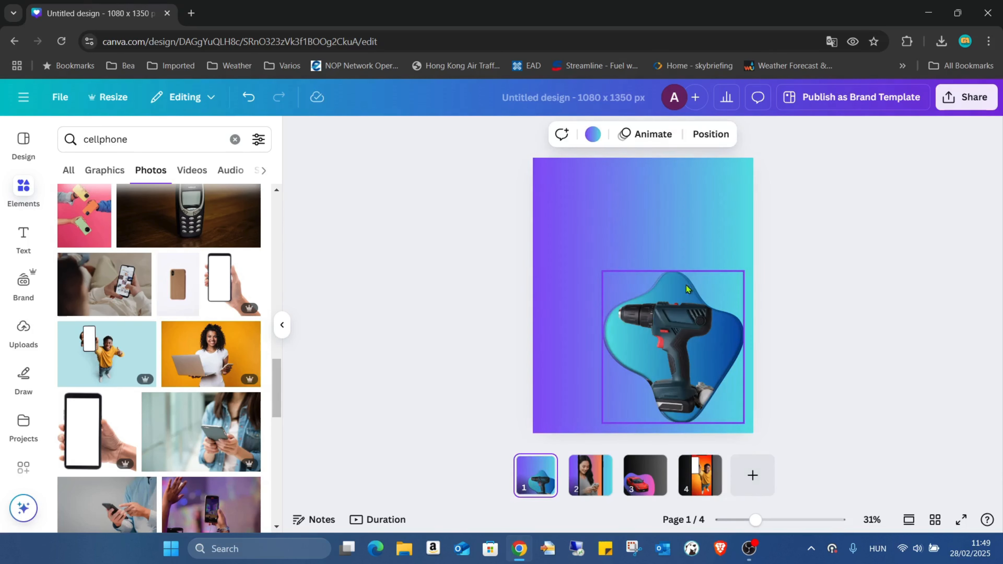
Step: Add a fifth page and insert the second frame of the Blob frame collection on it
click(752, 476)
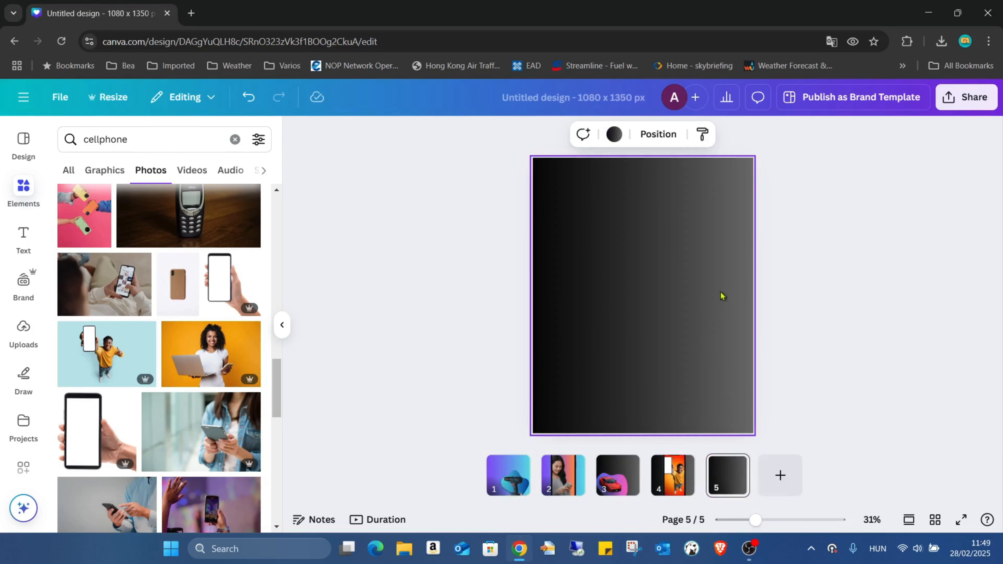
click(8, 200)
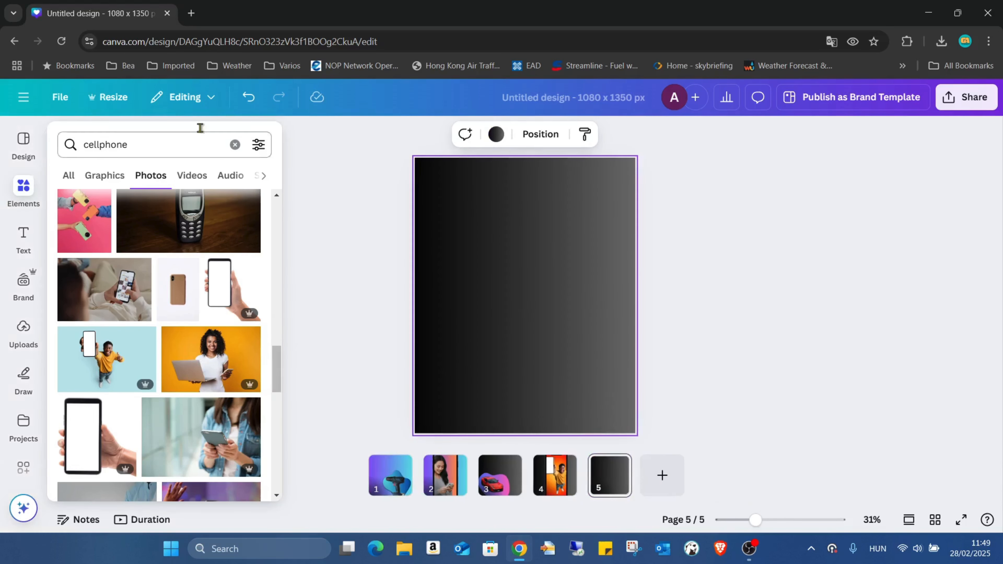
click(23, 190)
click(235, 139)
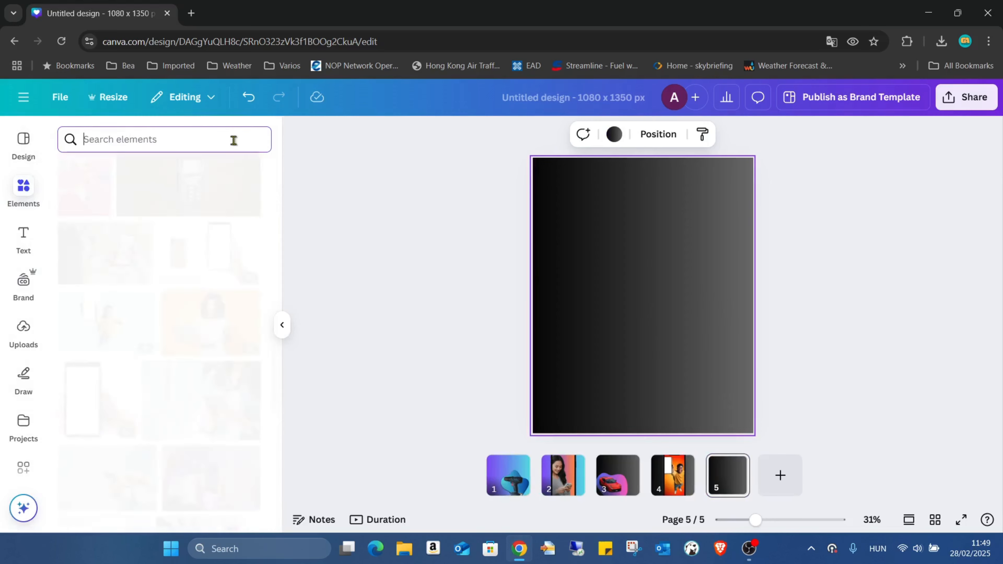
scroll(209, 257, down, 20)
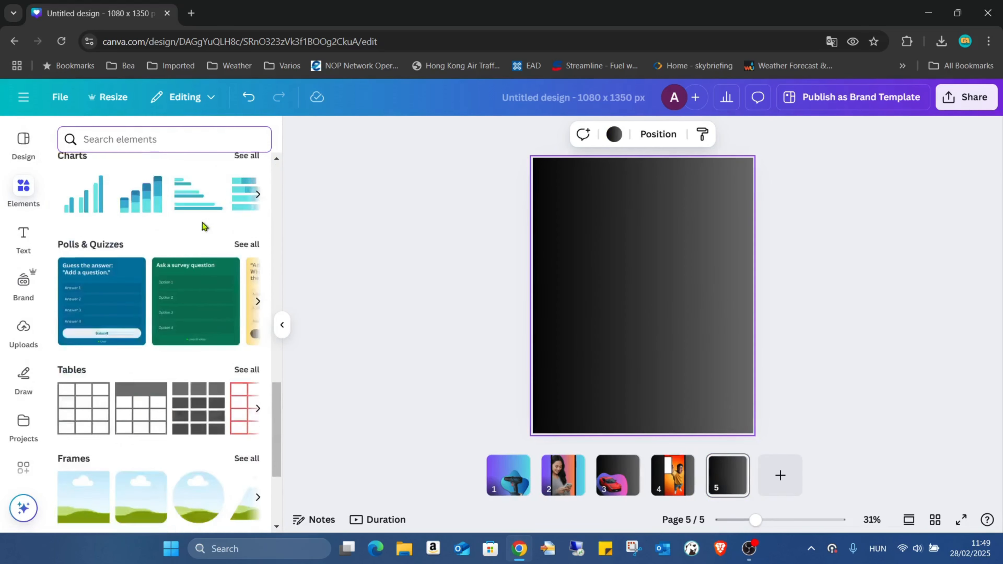
click(253, 294)
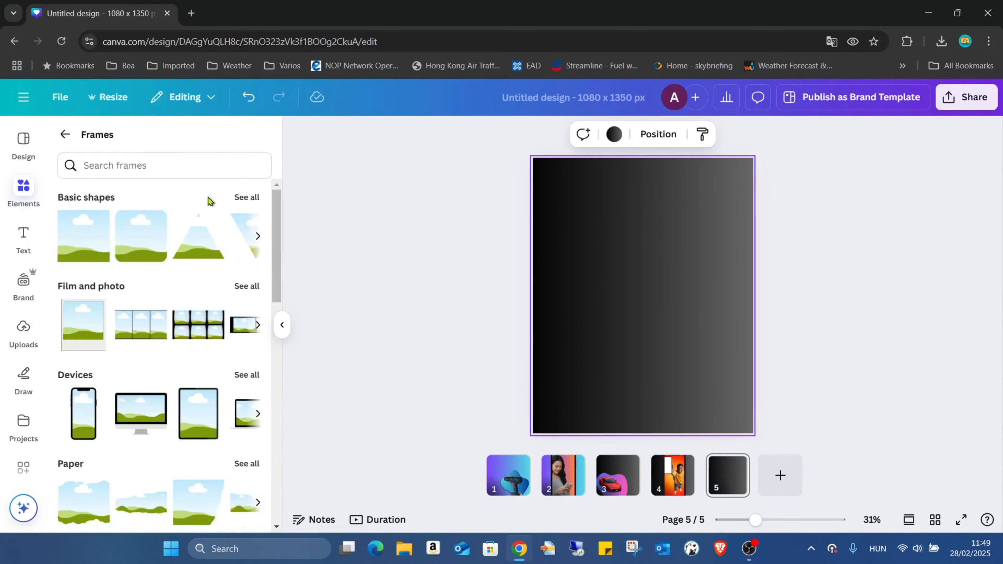
scroll(212, 206, down, 8)
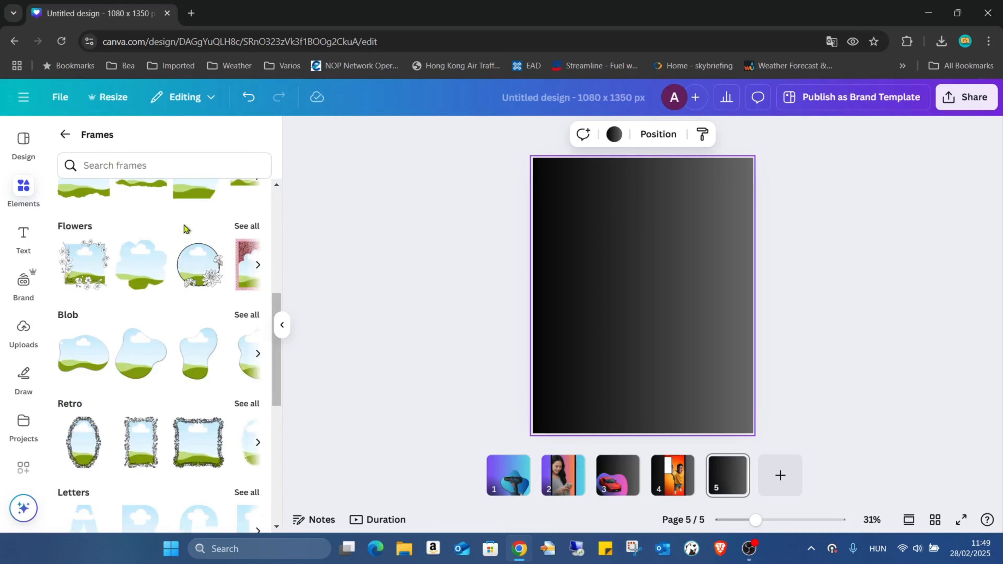
click(249, 314)
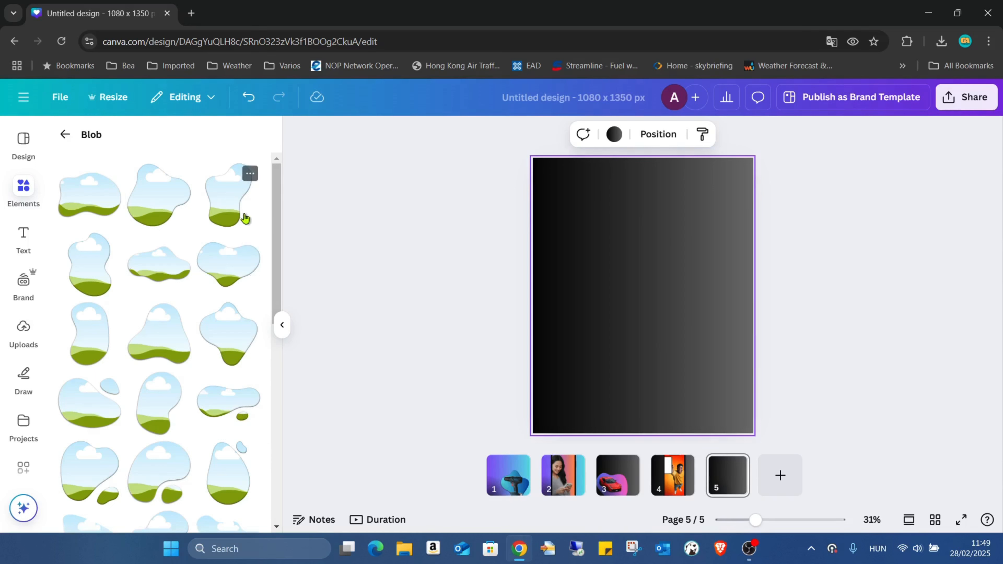
click(161, 206)
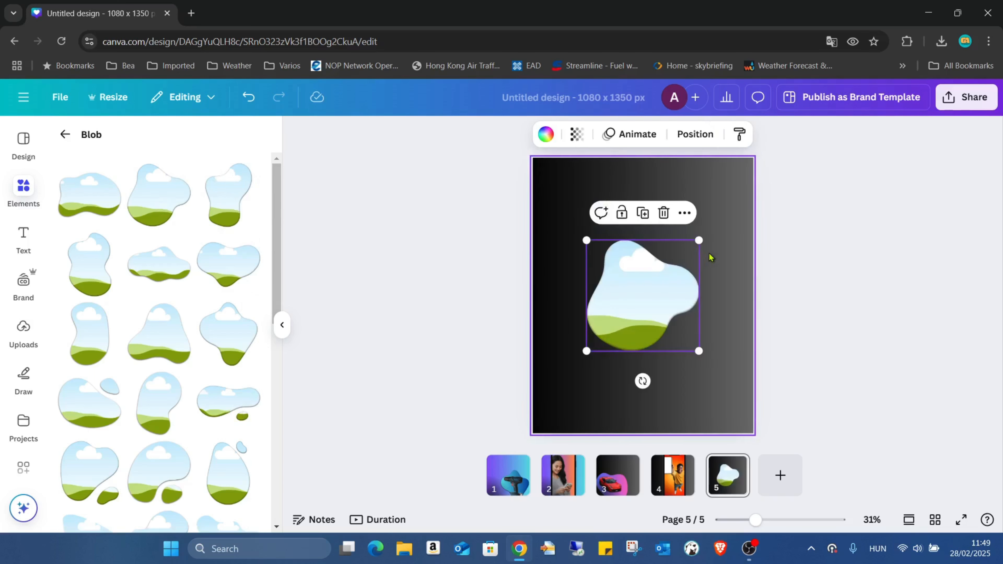
Step: Enlarge the blob frame to nearly the page's width and centre it on the page
drag(699, 240, 751, 190)
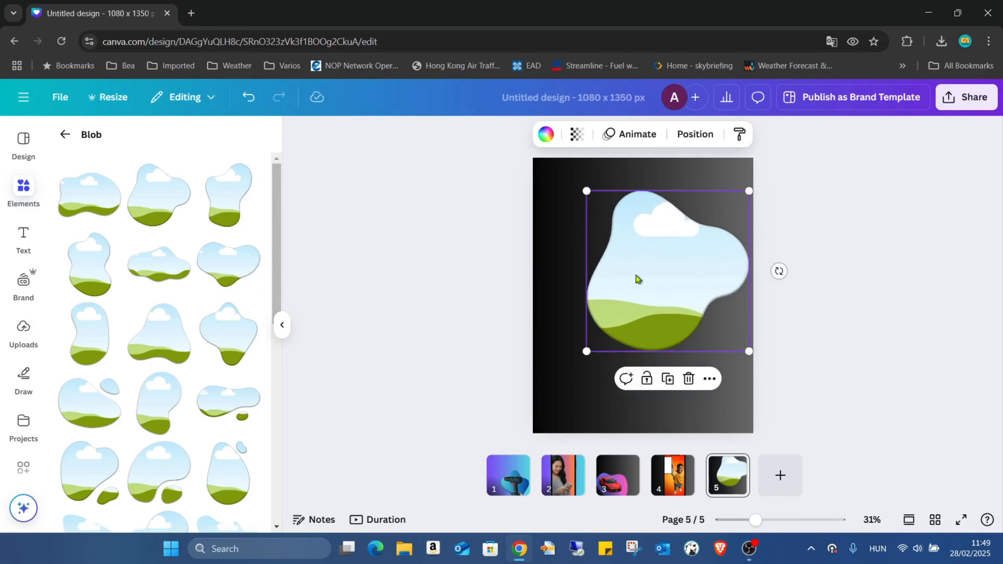
drag(638, 280, 618, 307)
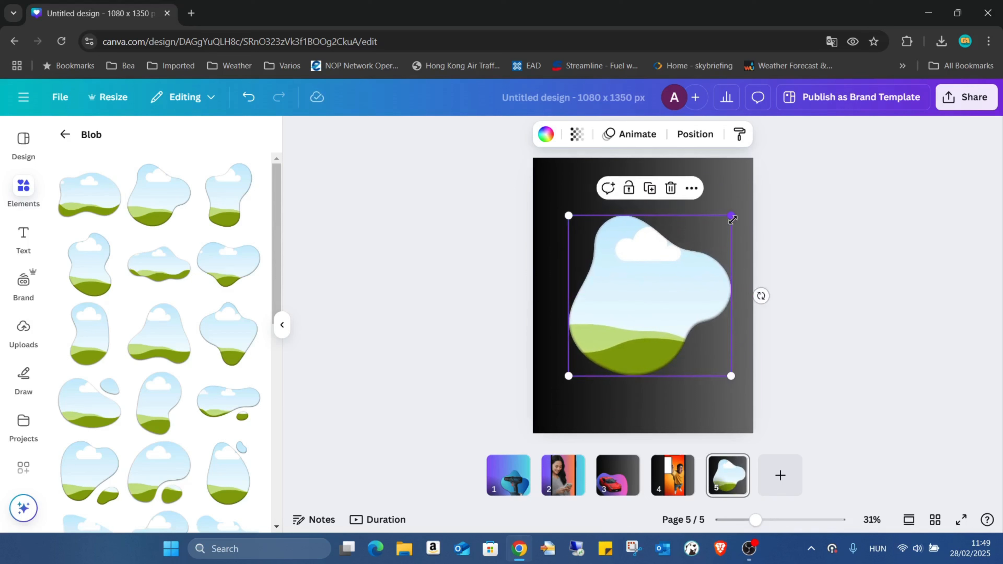
drag(732, 216, 754, 194)
drag(712, 233, 697, 249)
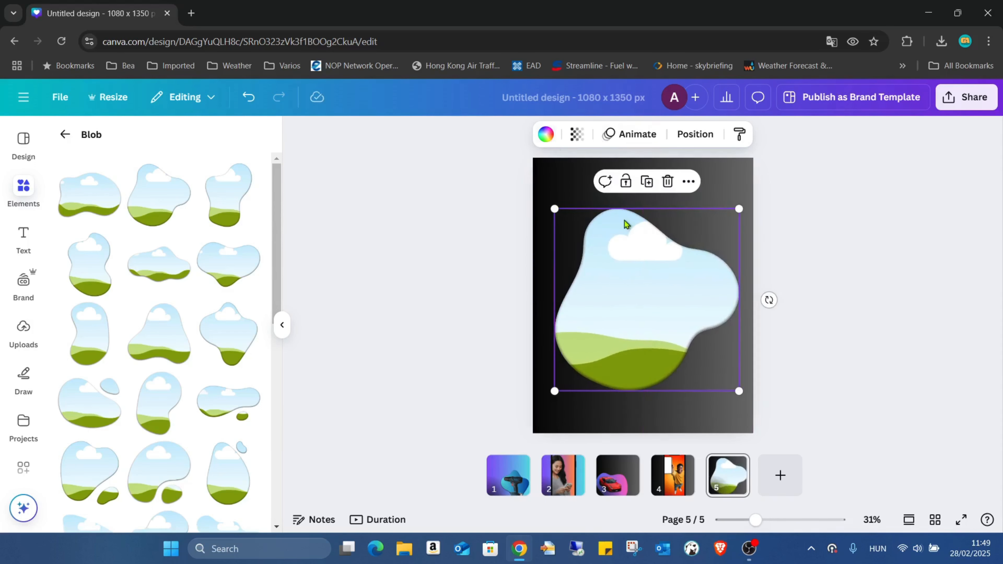
Step: Try the teal-to-green and purple-to-green default gradients on the blob frame, and fill it with the red-to-purple one
click(546, 134)
scroll(198, 299, down, 5)
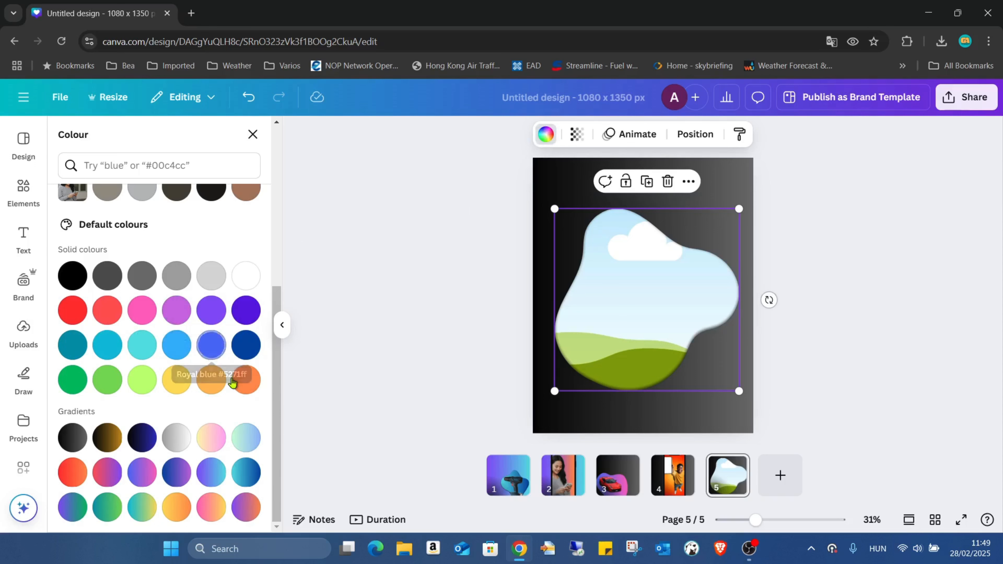
click(109, 508)
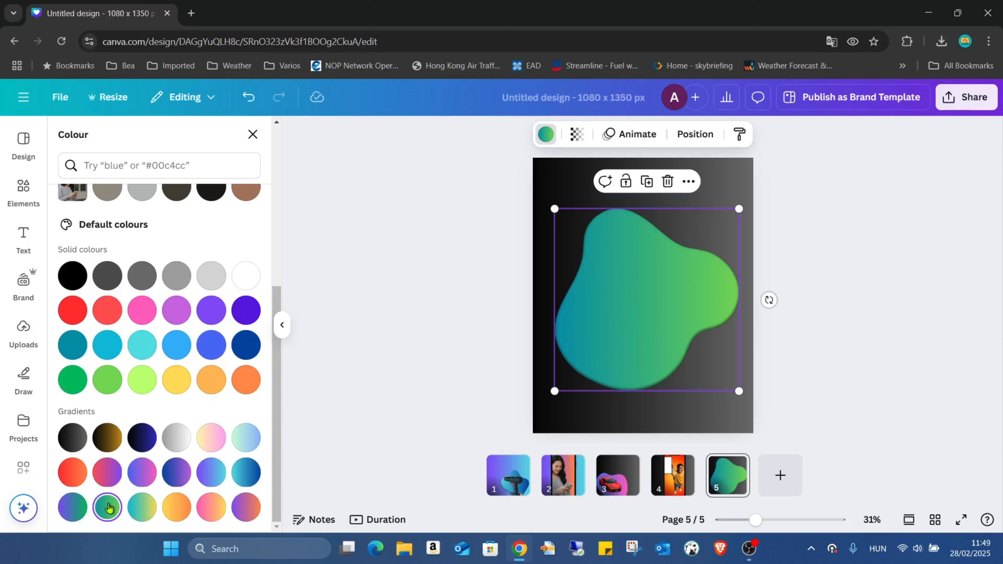
click(70, 510)
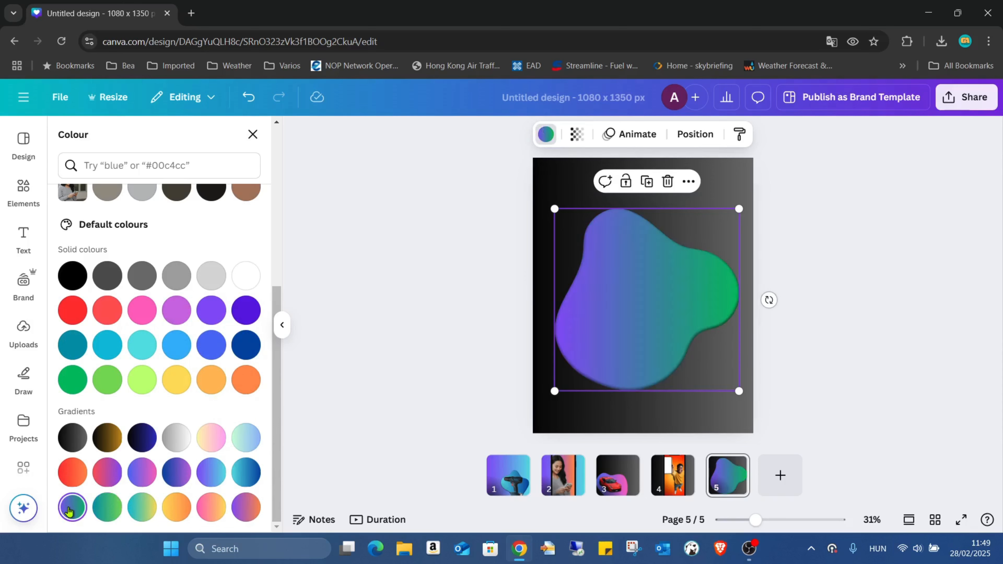
click(107, 472)
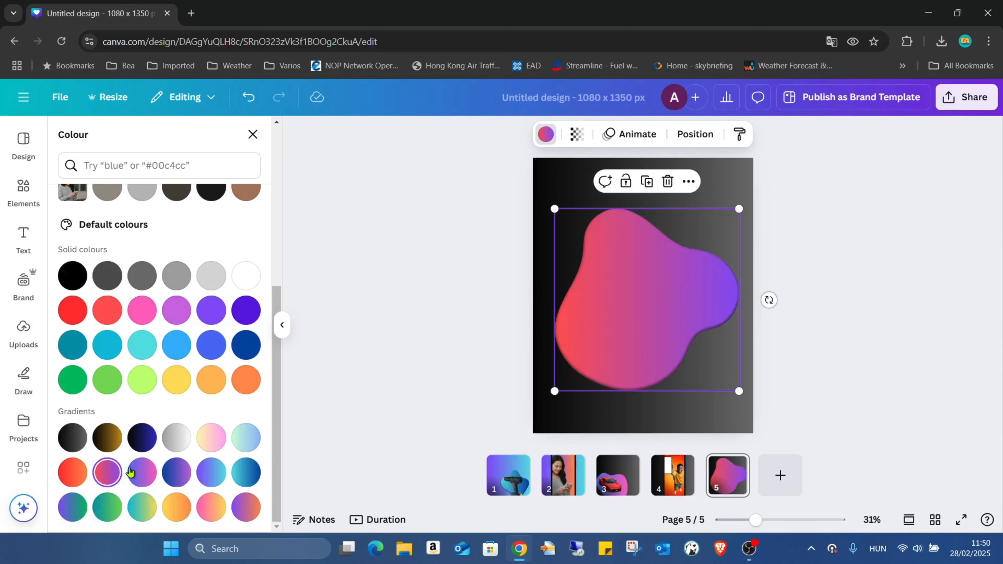
Step: Fill the blob frame with the default blue-to-pink gradient, and try the vertical, 135° linear and both circular styles on it
click(131, 471)
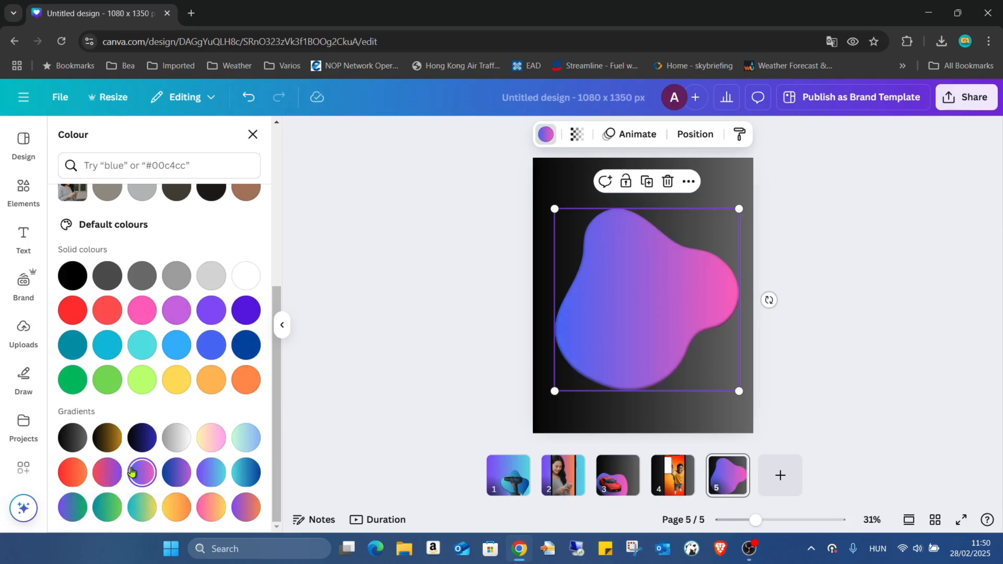
scroll(158, 442, up, 7)
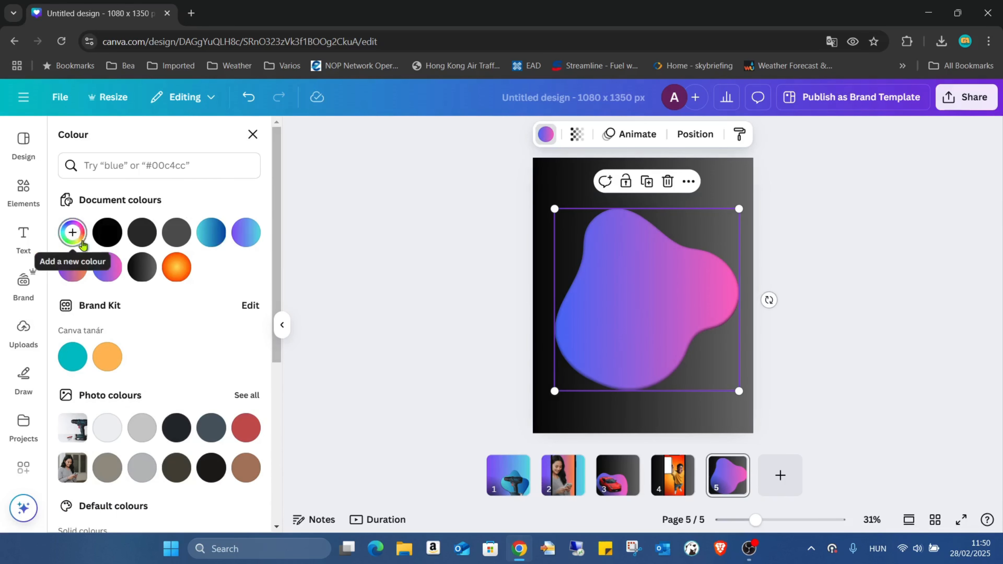
click(73, 232)
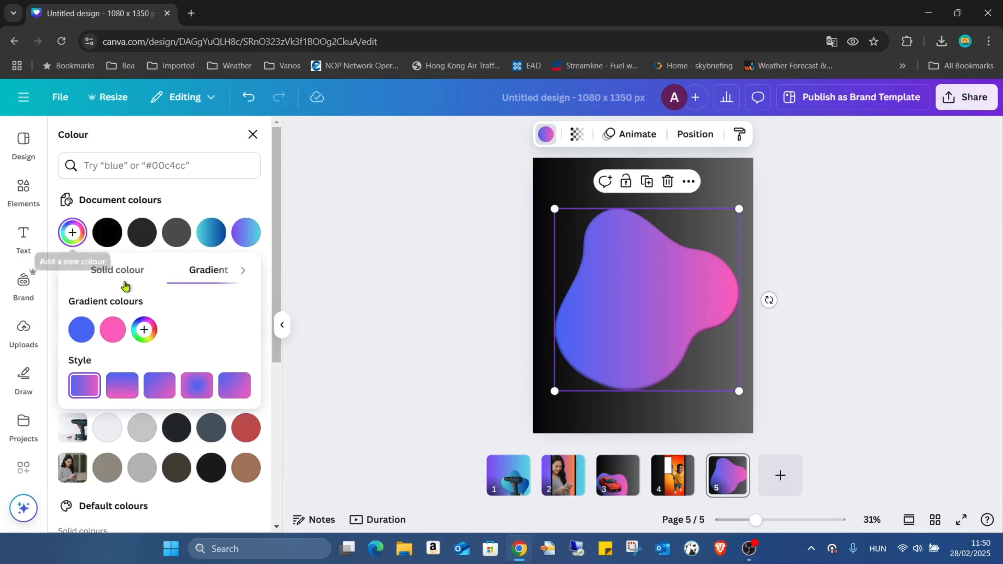
click(115, 387)
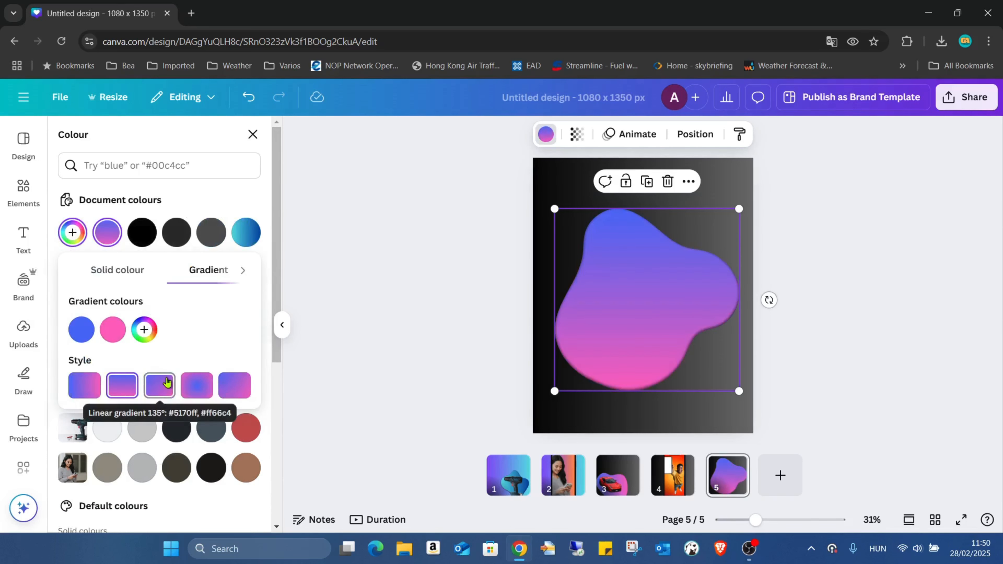
click(159, 385)
click(189, 383)
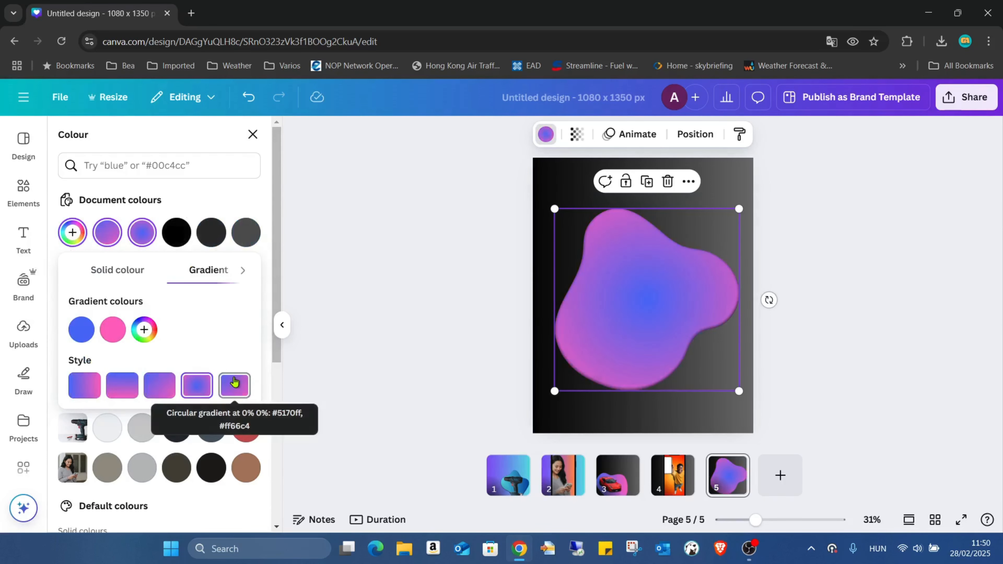
click(235, 383)
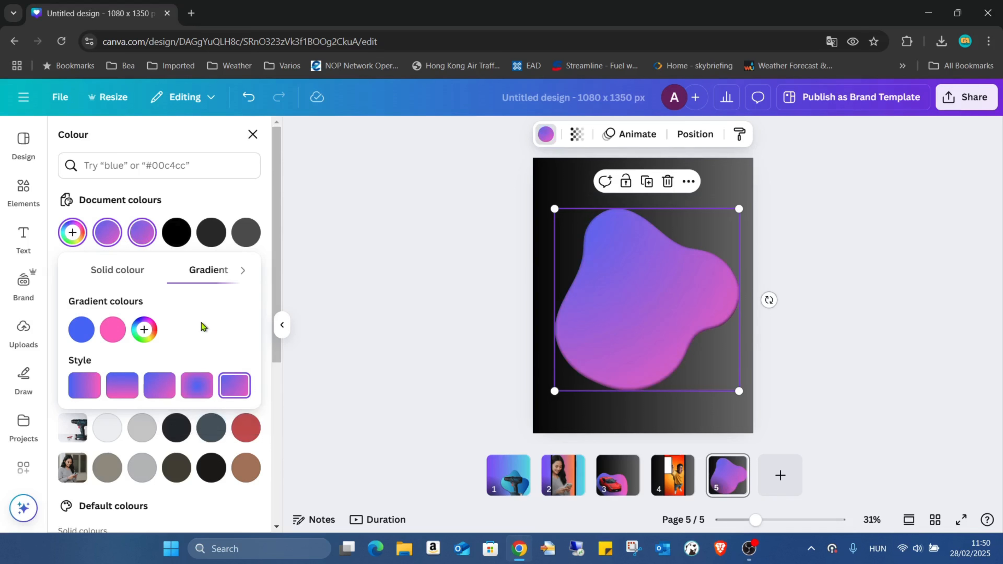
Step: Add light pink #FFB7E3 as the gradient's third colour and set its style to the 135° linear gradient
click(145, 329)
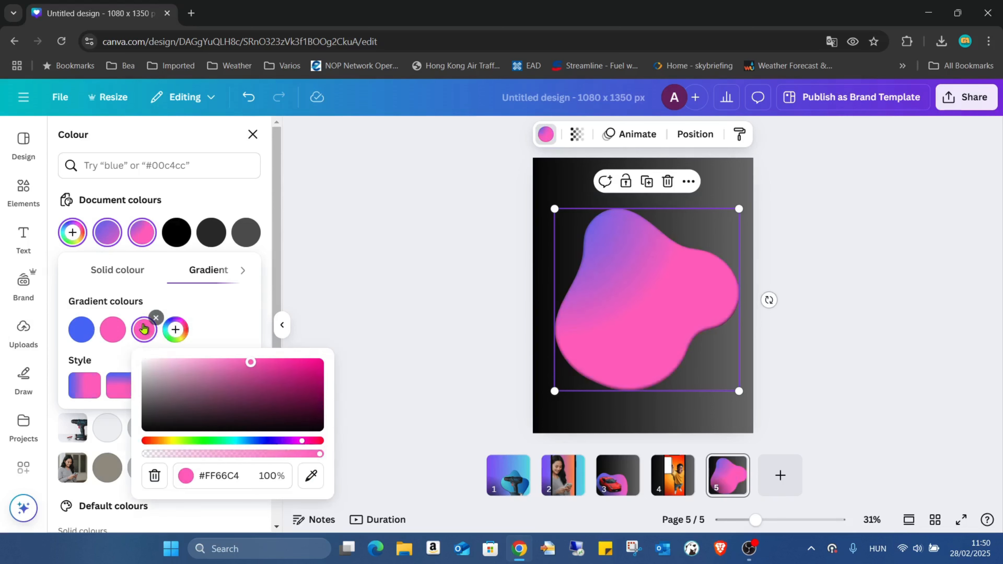
drag(252, 363, 193, 362)
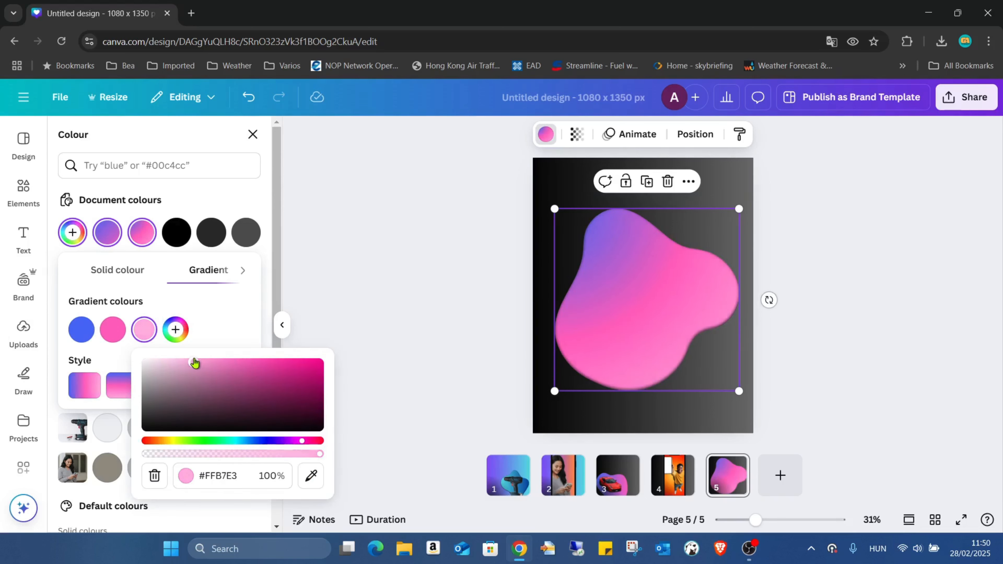
click(217, 314)
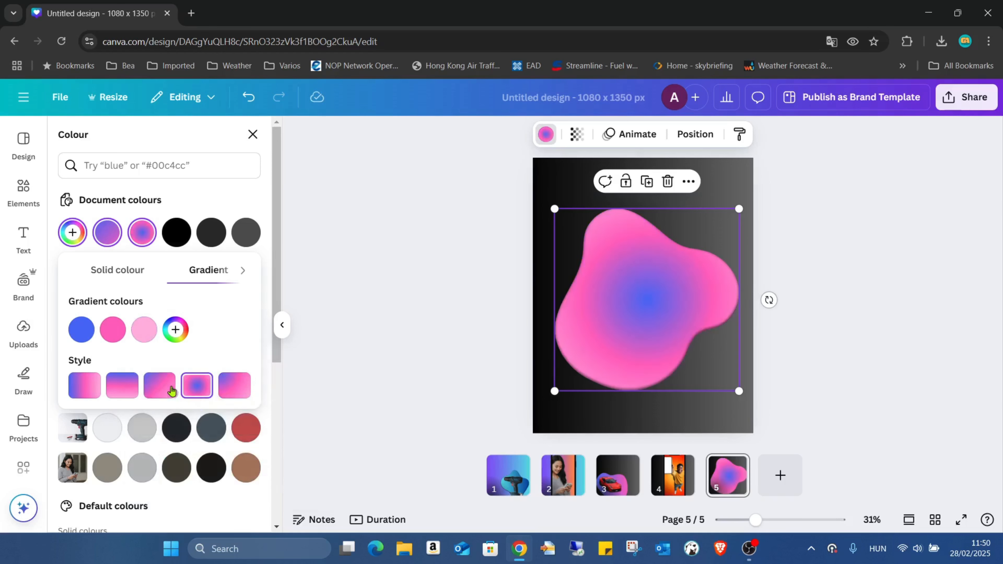
click(162, 391)
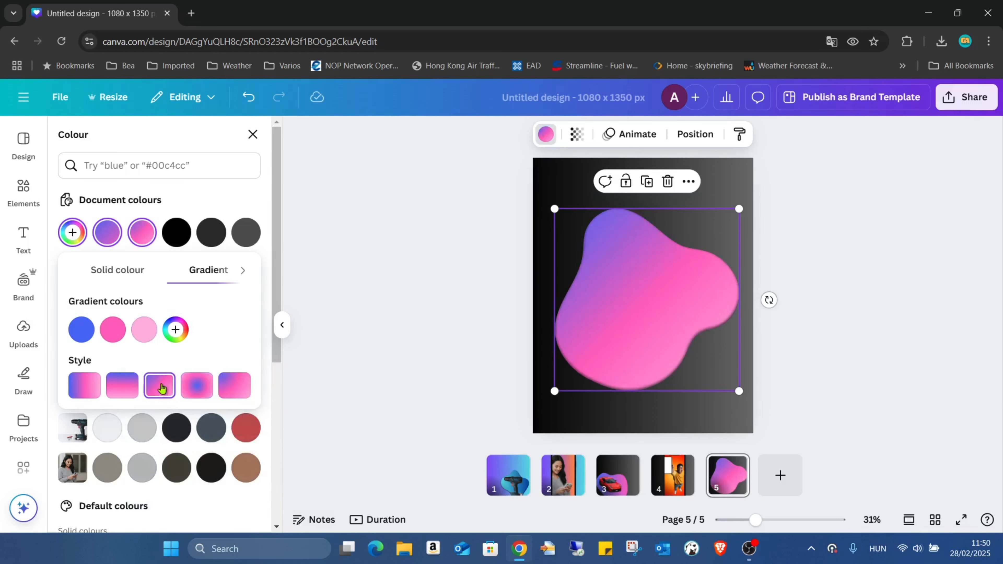
click(386, 311)
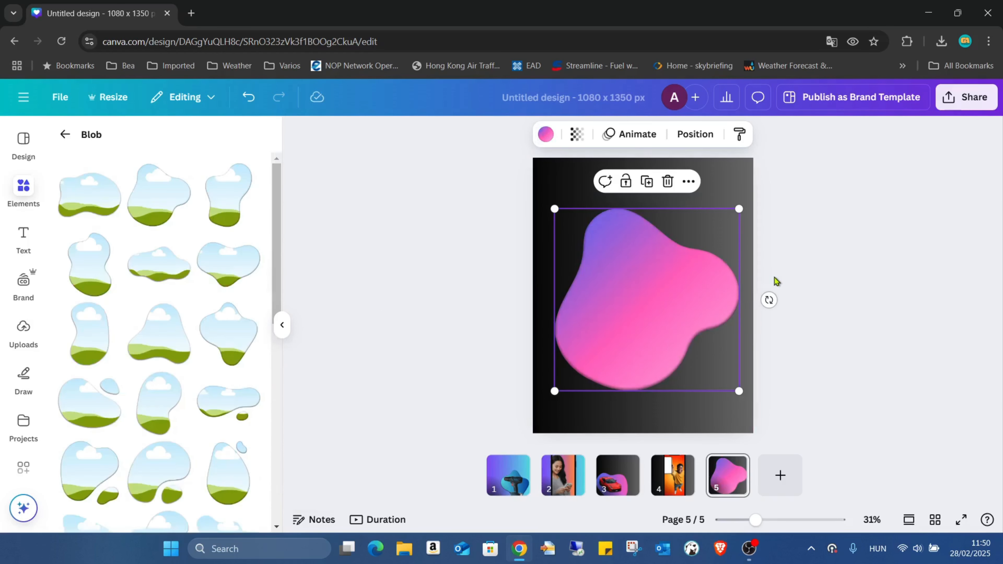
Step: Duplicate the gradient-filled blob frame and align the copy exactly over the original
click(788, 274)
click(604, 313)
click(647, 181)
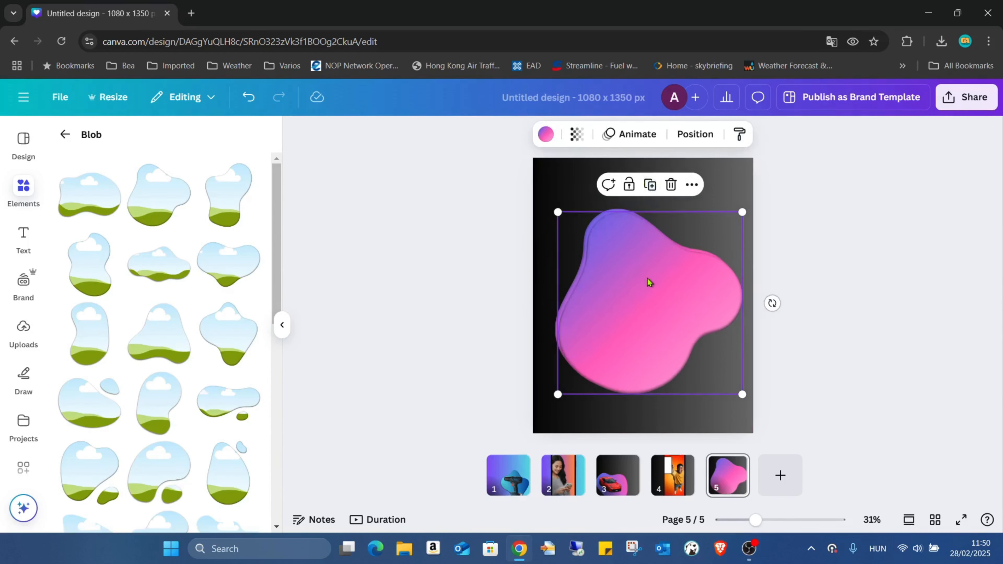
mouse_move(649, 281)
mouse_down()
mouse_move(634, 274)
mouse_move(654, 278)
mouse_up()
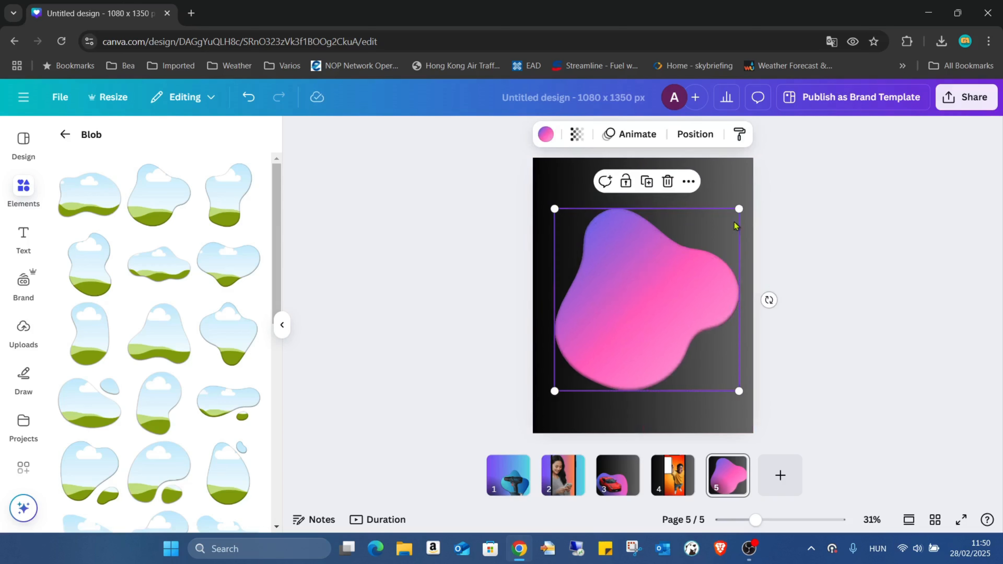
click(802, 260)
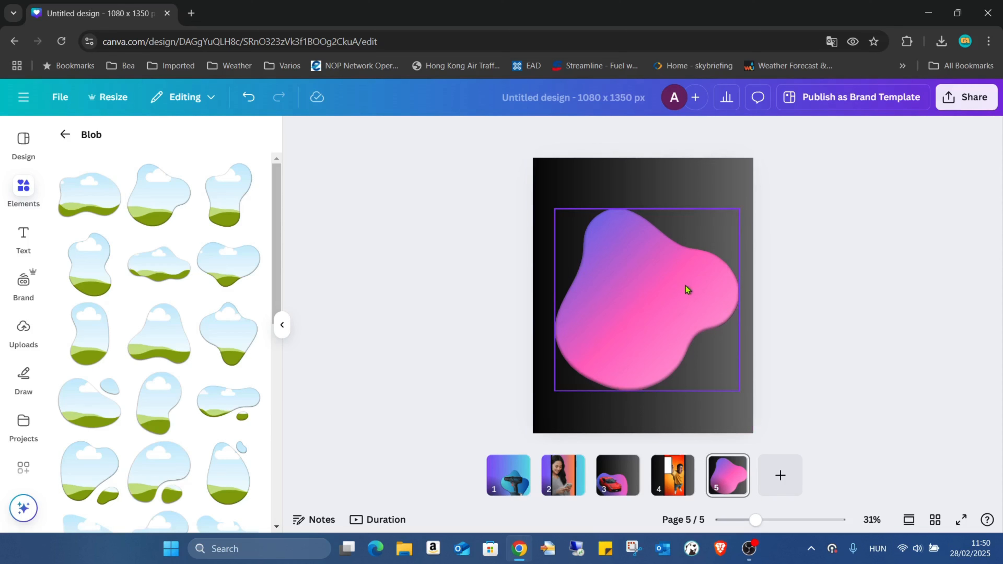
Step: Search the elements for "guitar" and restrict the results to photos
click(63, 134)
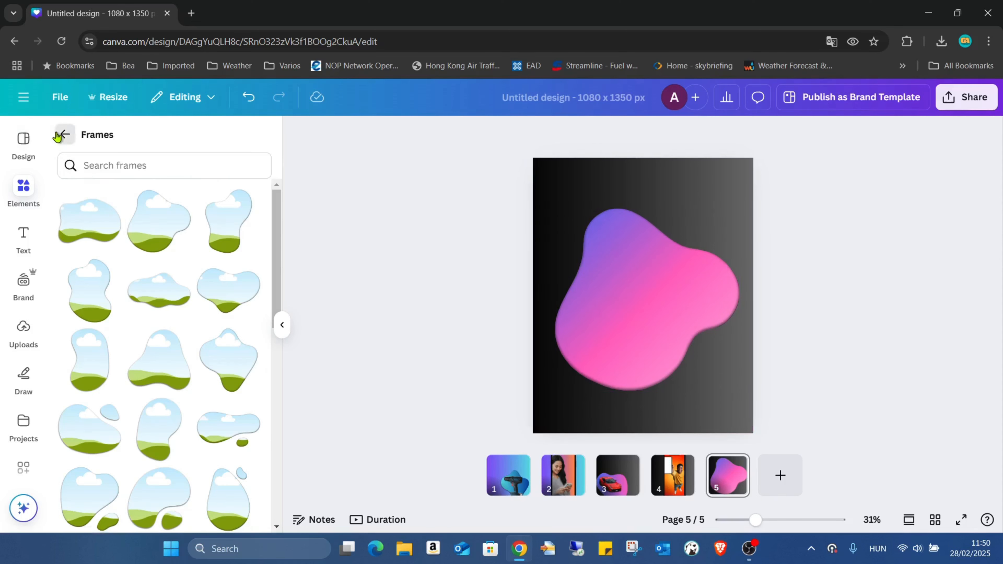
scroll(141, 266, up, 10)
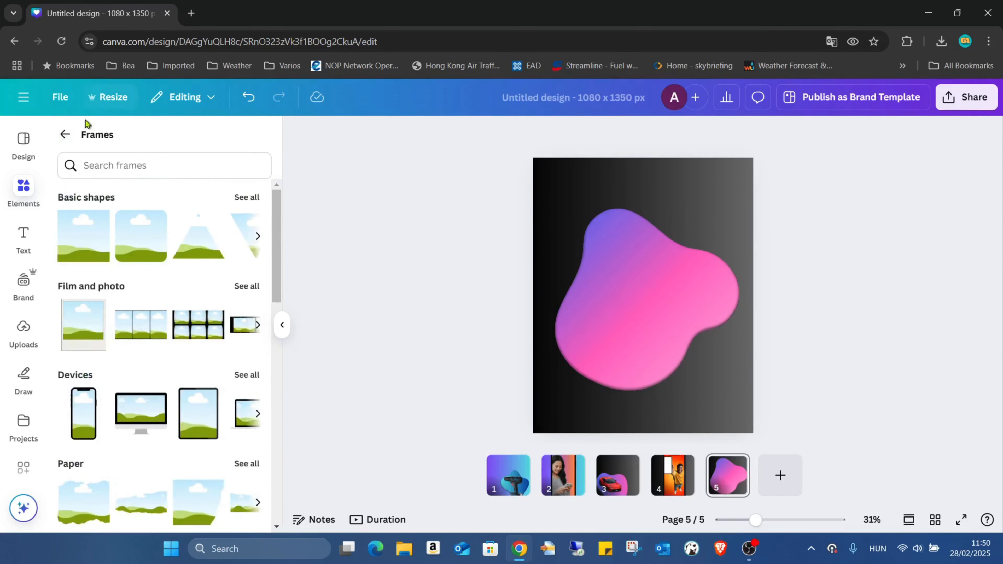
click(65, 134)
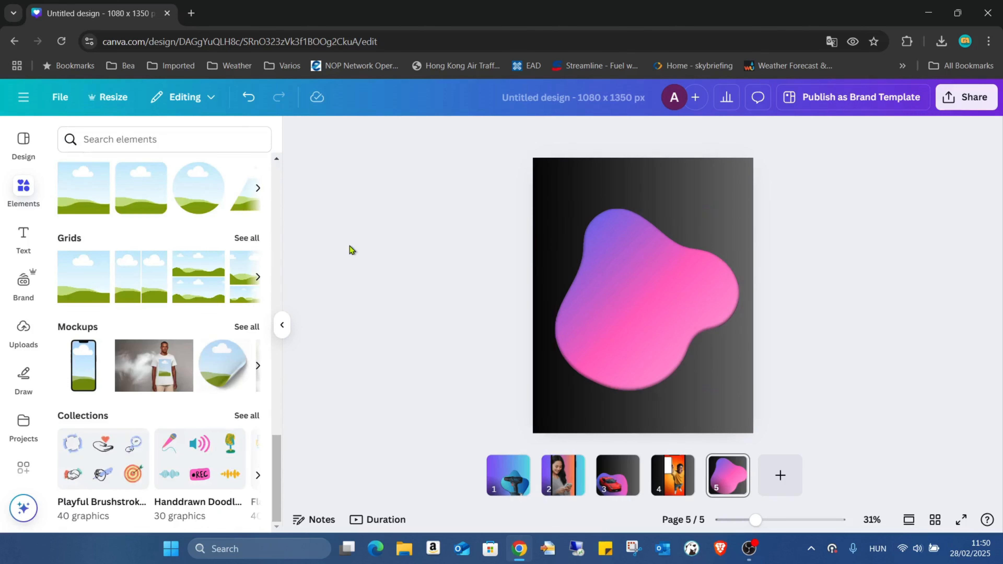
click(140, 141)
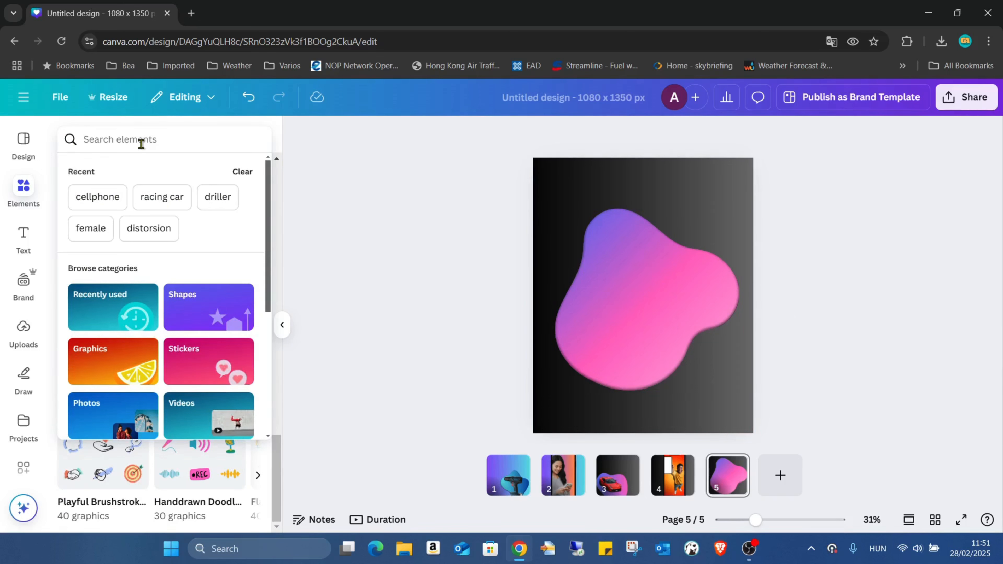
text(guitar)
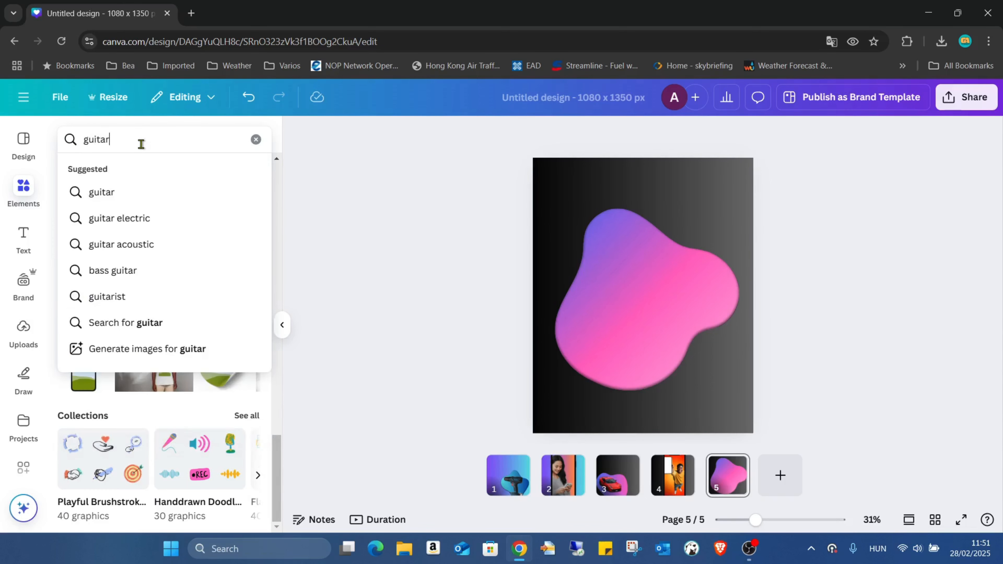
key(Return)
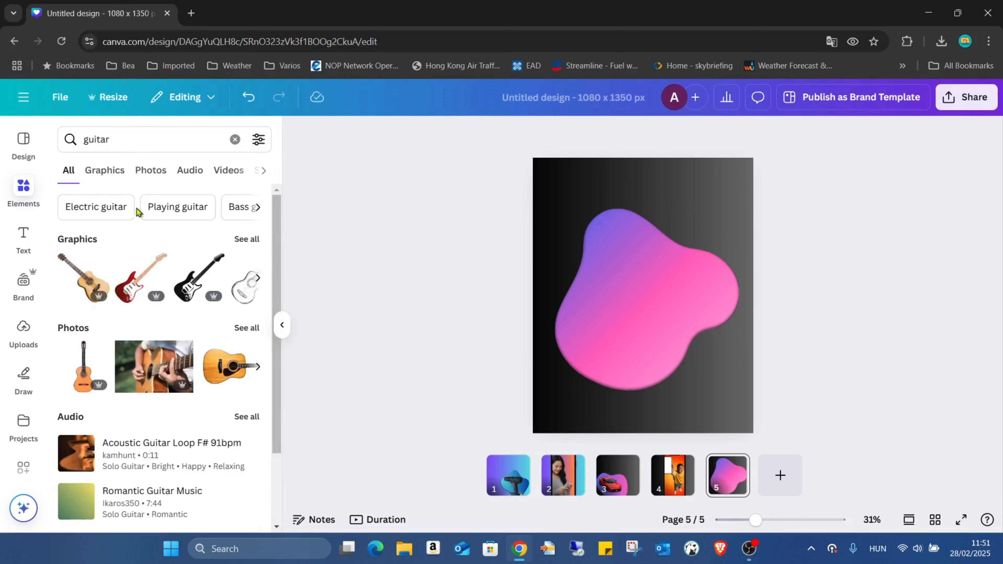
click(145, 174)
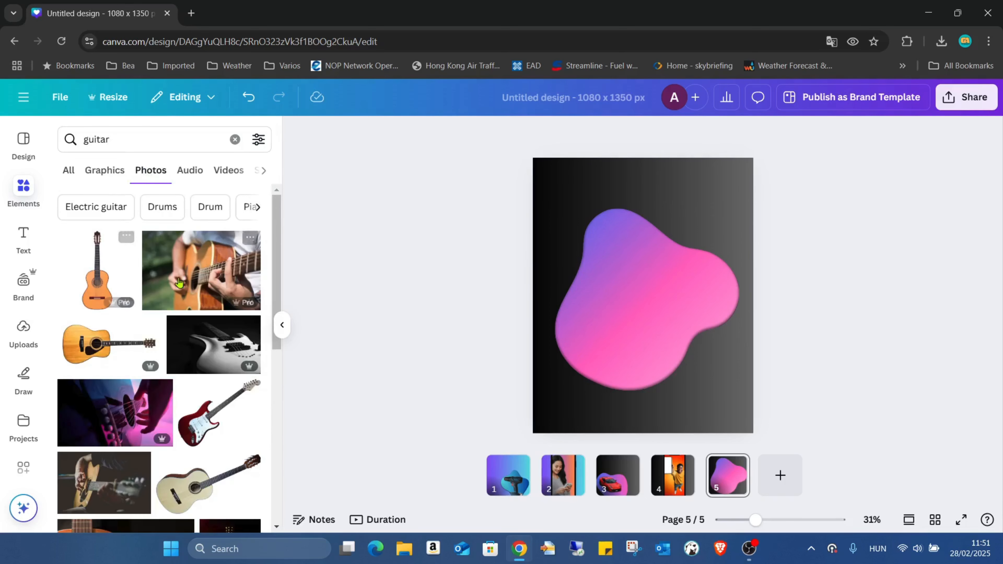
Step: Try the photo of an upright guitar on a black background in the front blob frame, and remove it from the frame
scroll(221, 335, down, 6)
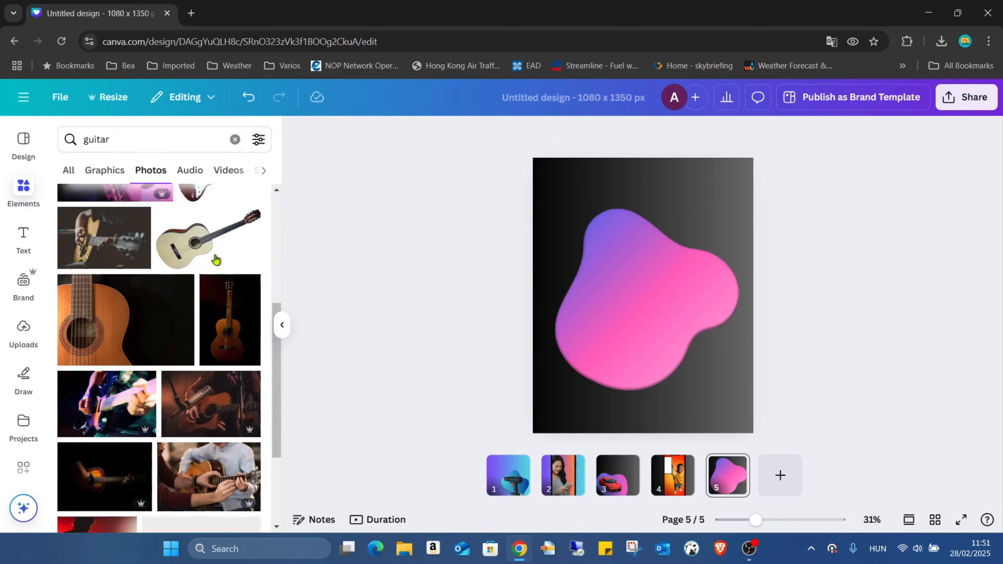
click(238, 305)
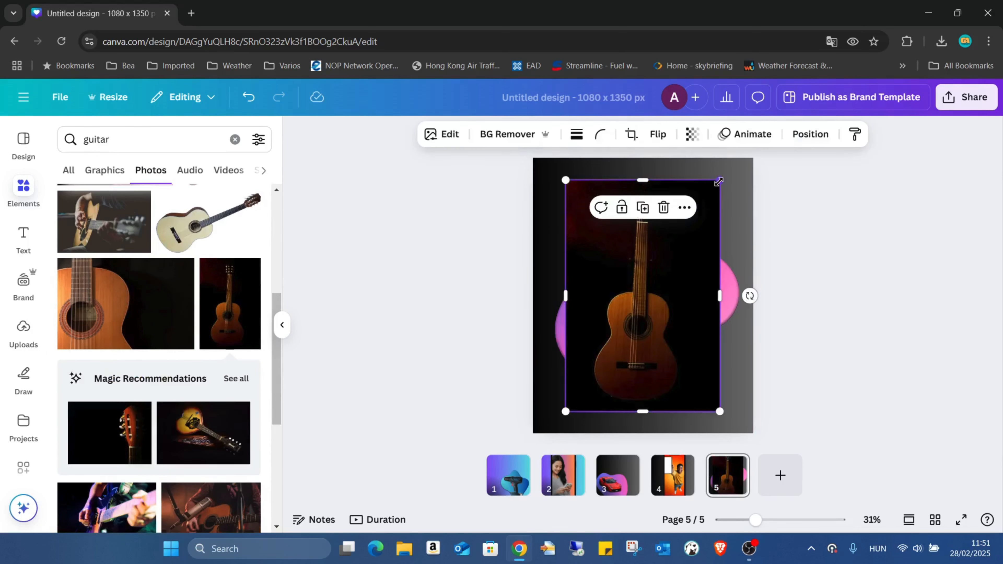
drag(719, 182, 666, 271)
drag(638, 323, 656, 276)
click(656, 277)
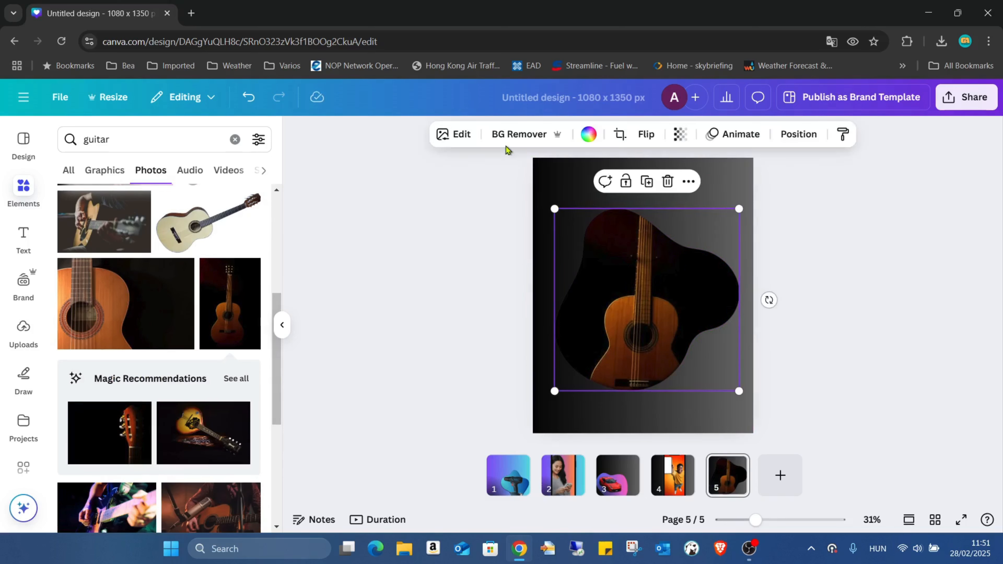
key(Delete)
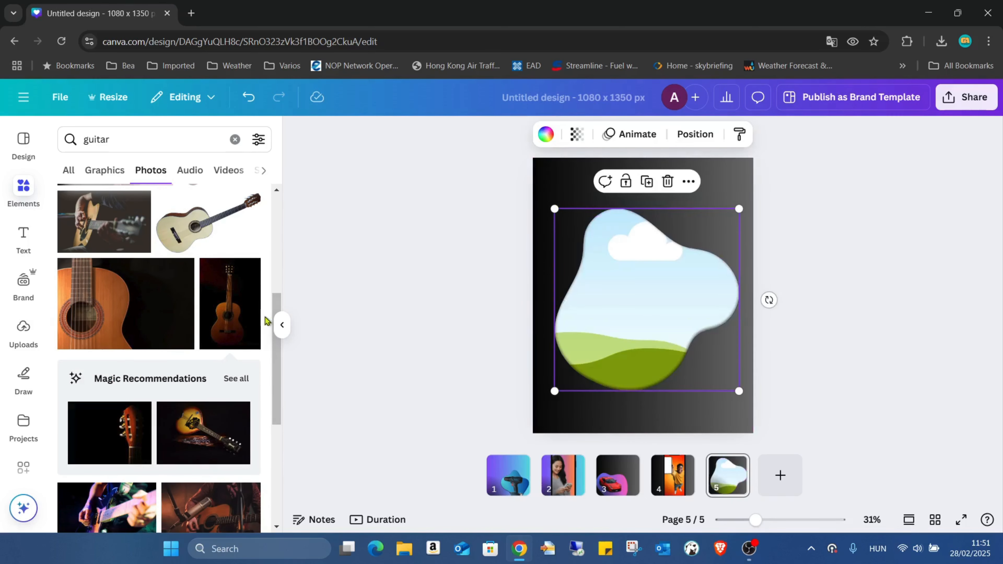
Step: Fill the front blob frame with the photo of the curly-haired guitarist sitting before a colourful mural
scroll(193, 283, down, 10)
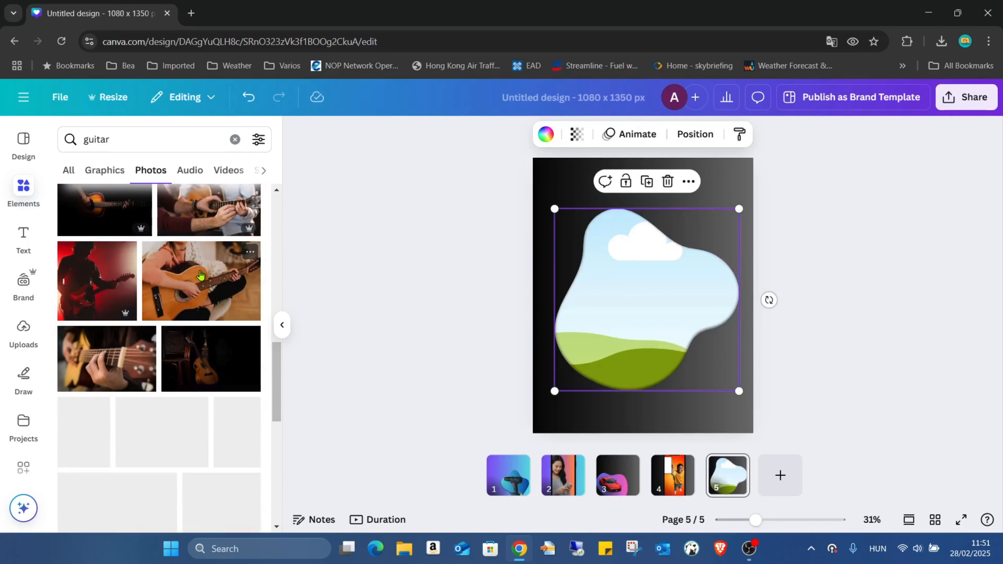
scroll(206, 271, down, 3)
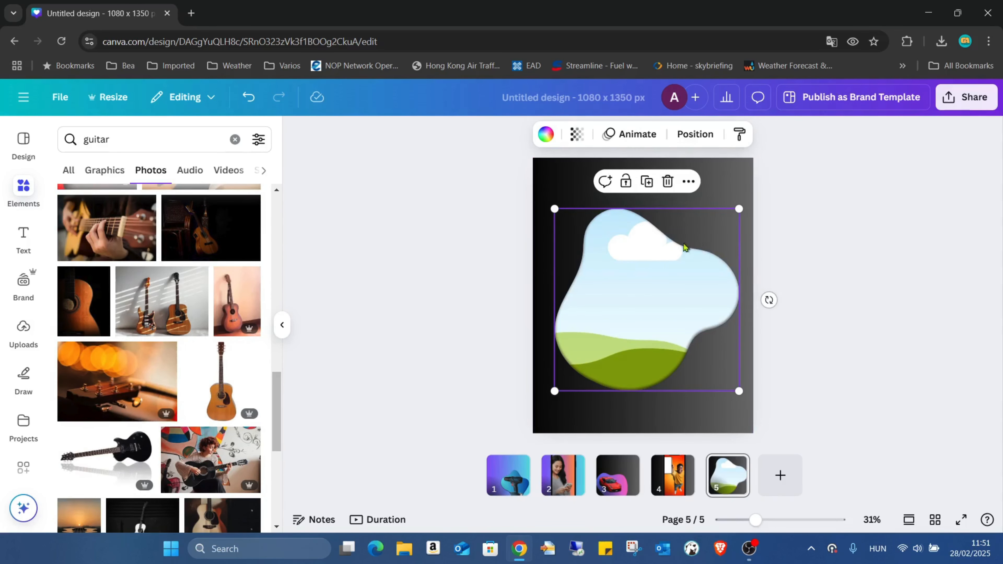
scroll(94, 341, down, 4)
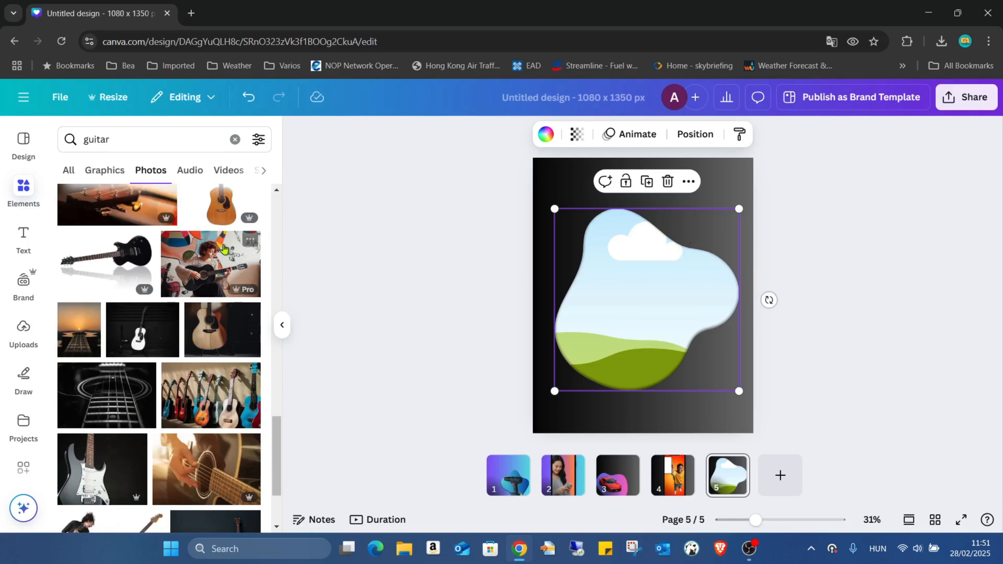
drag(214, 277, 648, 279)
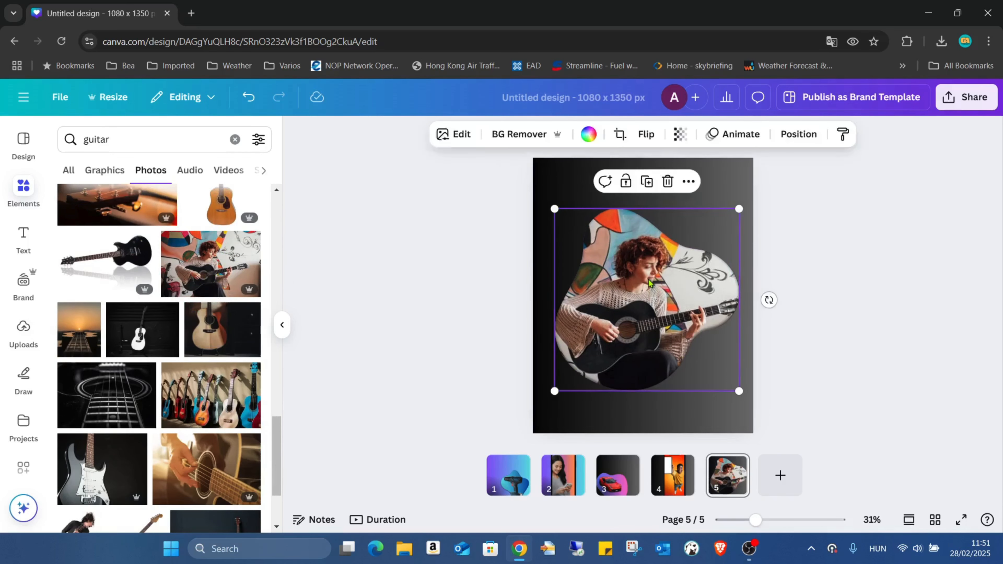
Step: Adjust the guitarist photo's position slightly within the frame and remove its background
double_click(648, 279)
mouse_move(670, 273)
mouse_down()
mouse_move(686, 273)
mouse_move(678, 274)
mouse_up()
click(914, 241)
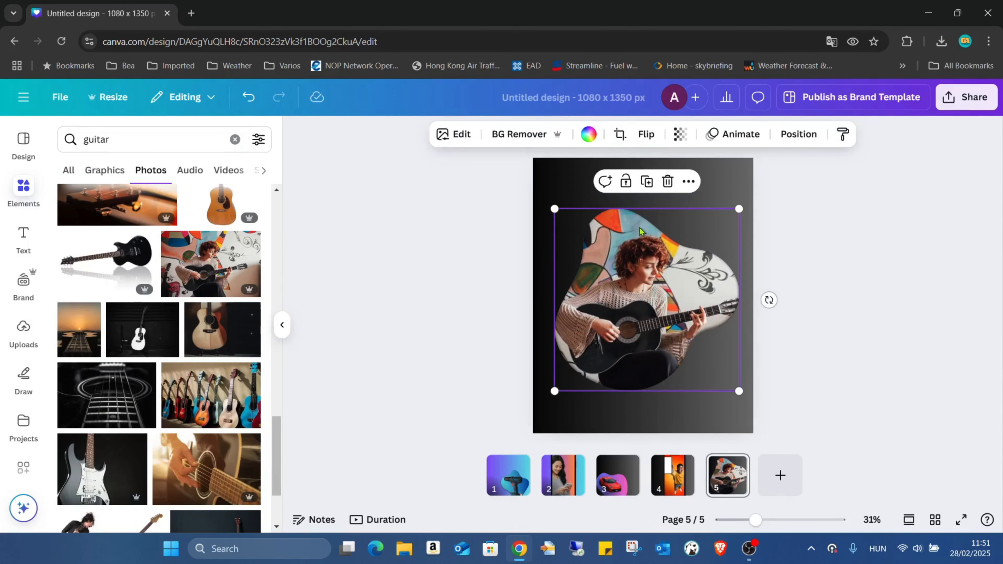
click(520, 134)
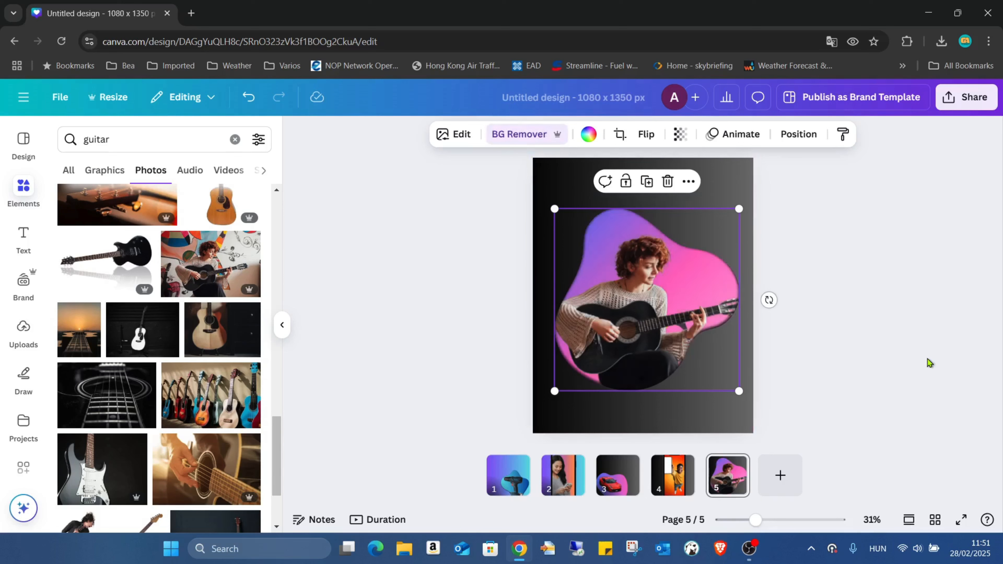
drag(660, 299, 658, 294)
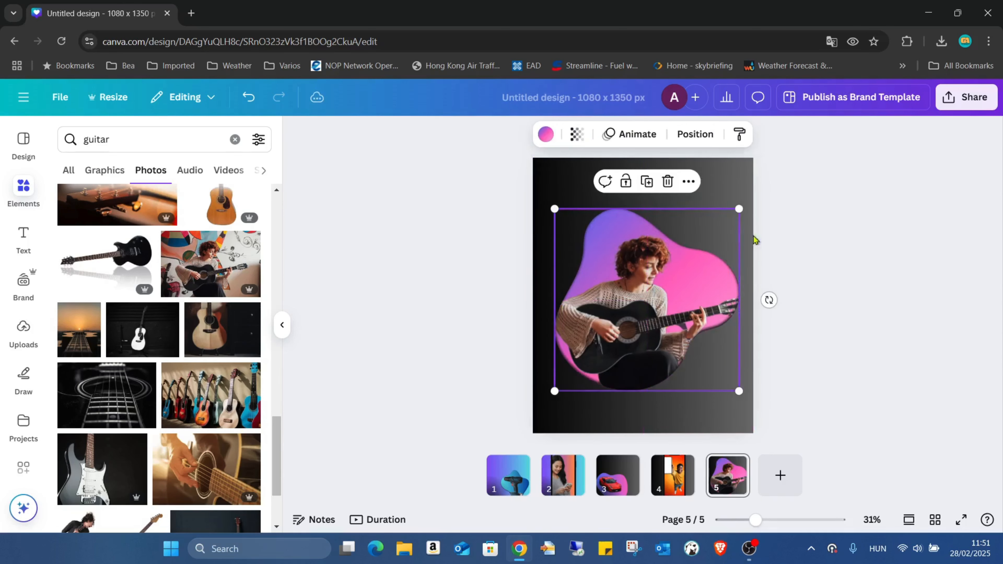
click(758, 236)
Step: Group the two overlapping blob frames, and enlarge the group to nearly the page's full width in its lower part
drag(583, 181, 706, 416)
click(602, 182)
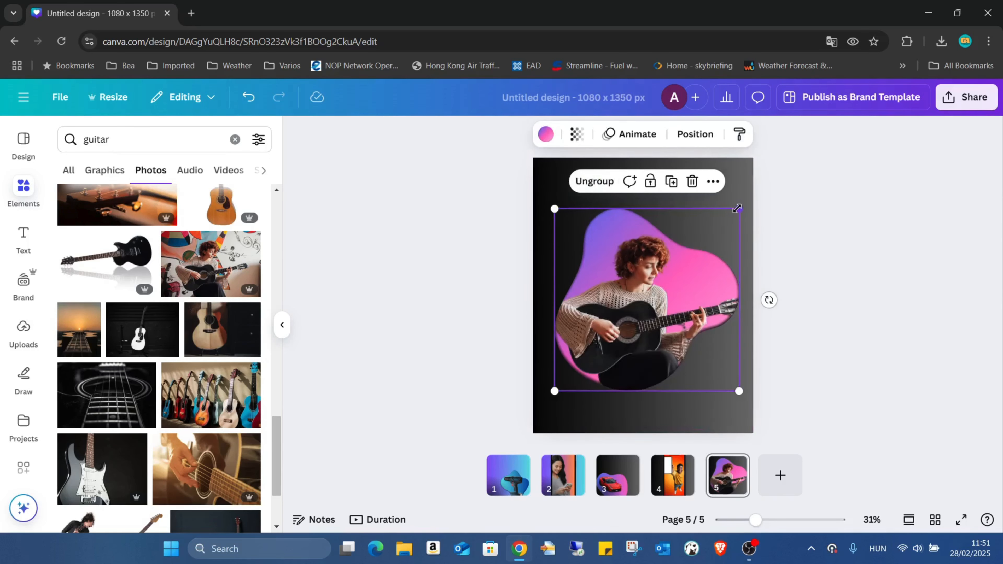
drag(738, 208, 751, 194)
drag(692, 249, 684, 275)
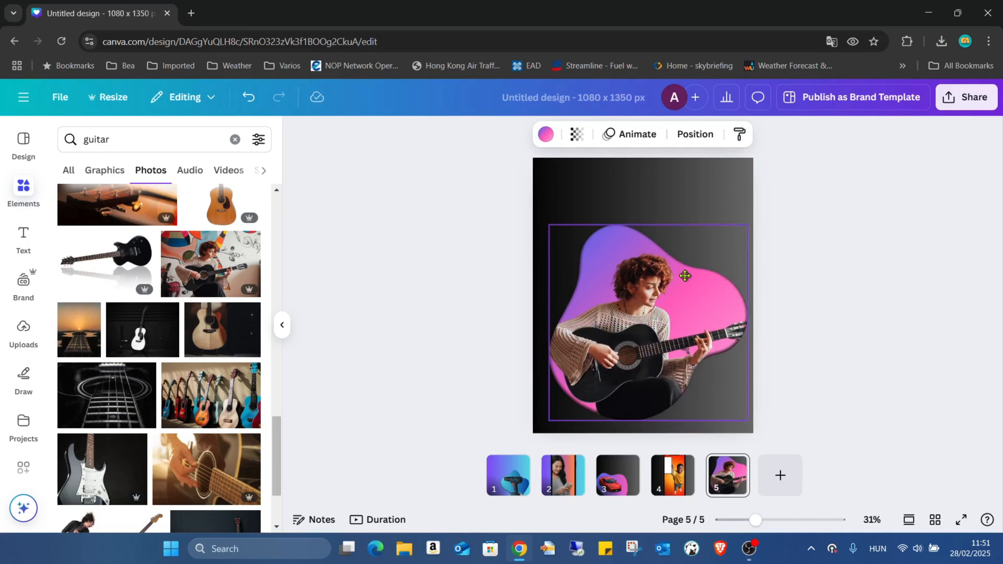
drag(746, 224, 759, 217)
drag(707, 253, 699, 262)
Step: Try purple-to-orange and yellow-to-pink page backgrounds, set the default grey-to-white gradient, and view page 5 in full screen
click(696, 175)
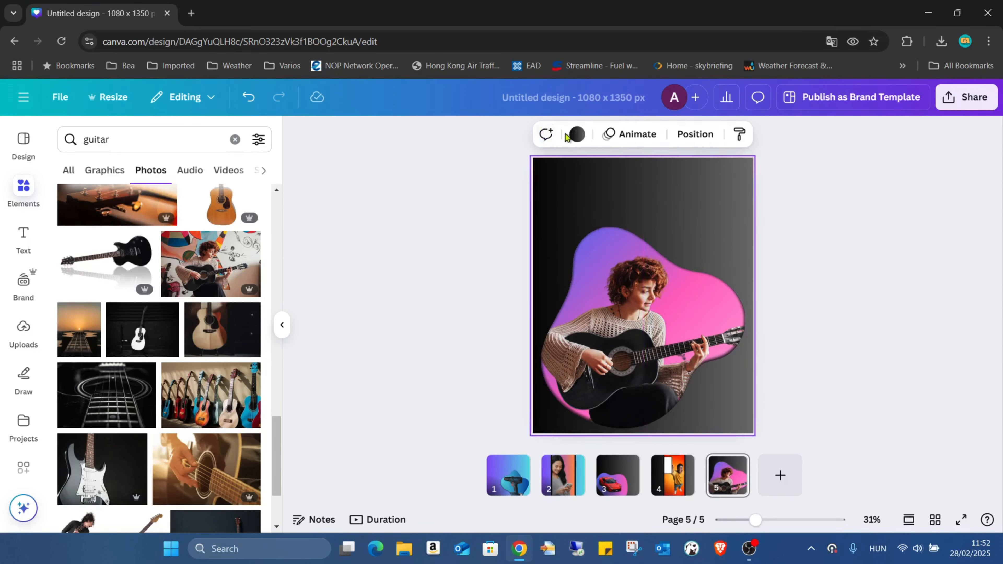
click(577, 134)
scroll(222, 327, down, 5)
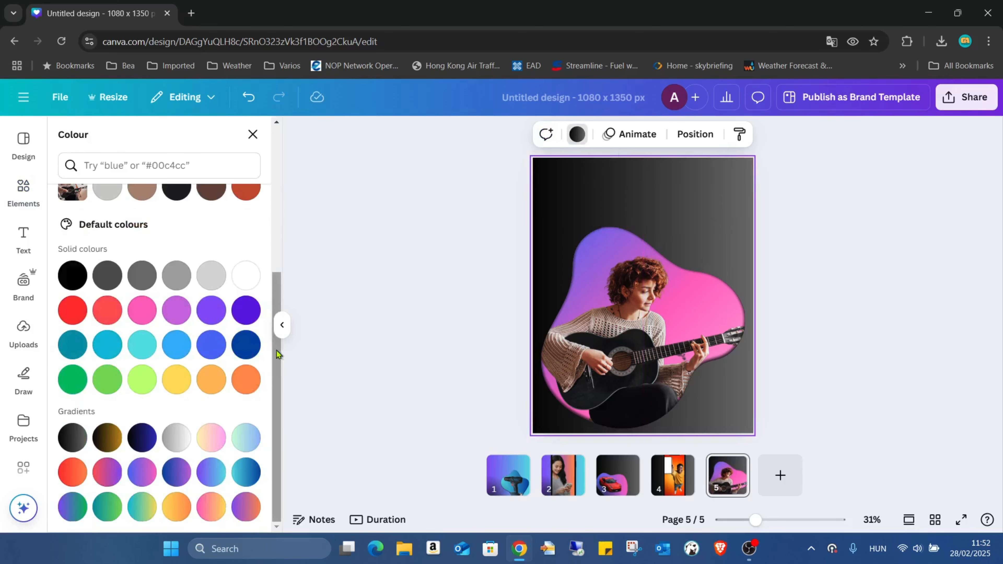
click(249, 514)
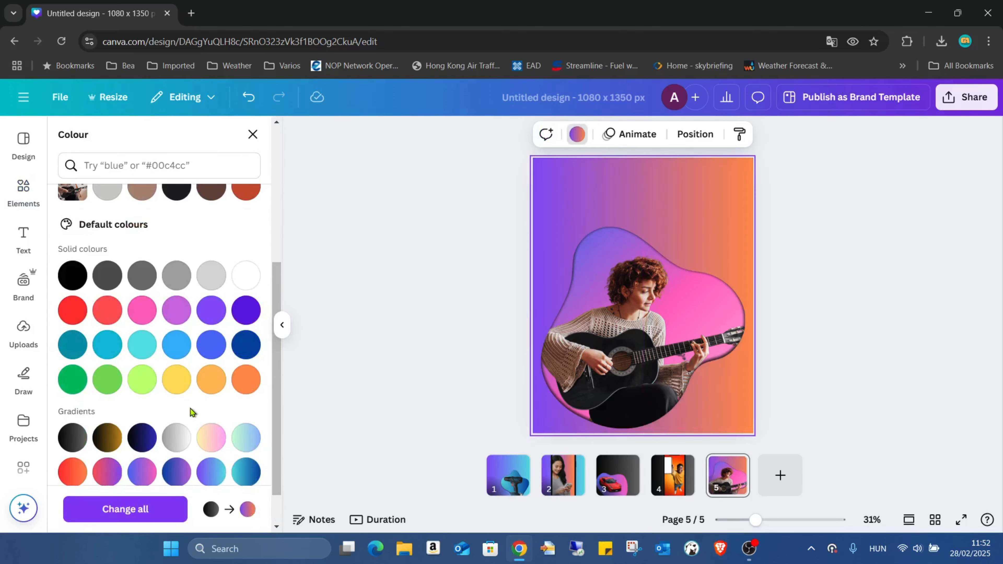
click(209, 437)
click(183, 435)
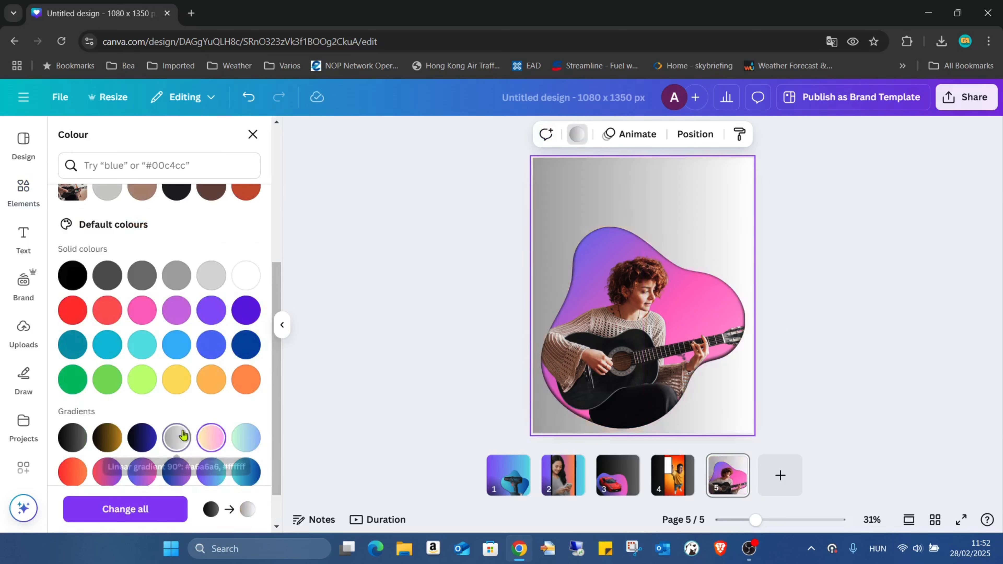
click(845, 225)
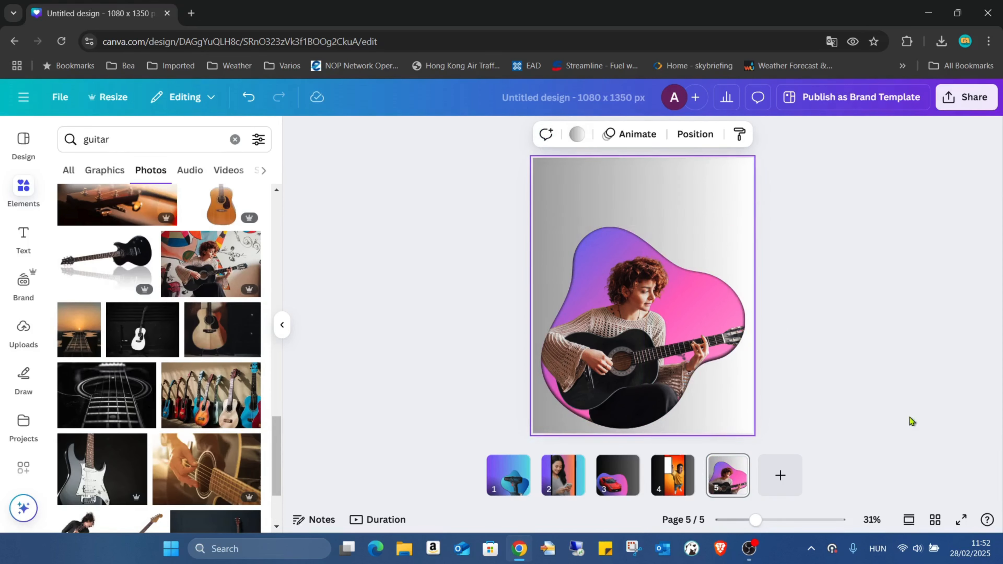
click(962, 520)
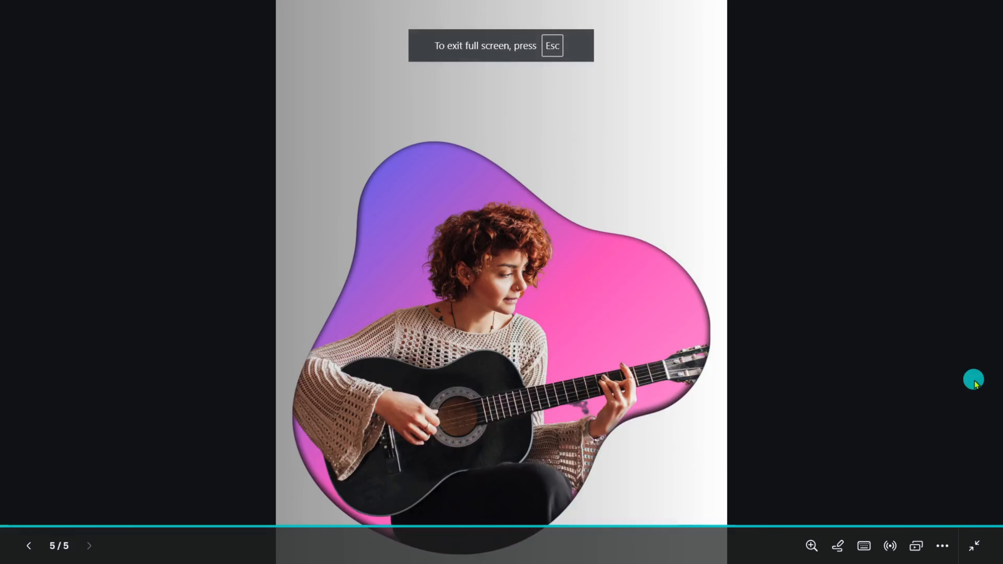